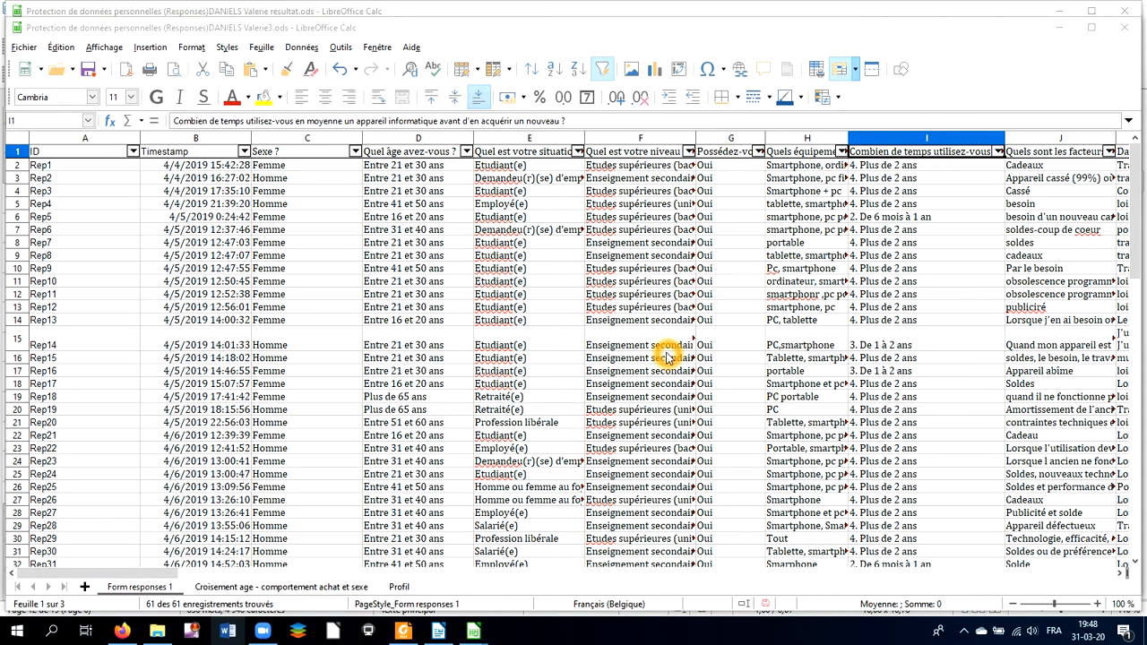
# Step: Start a pivot table from the active selection on Form responses 1 and add ID as a data field
pyautogui.click(151, 47)
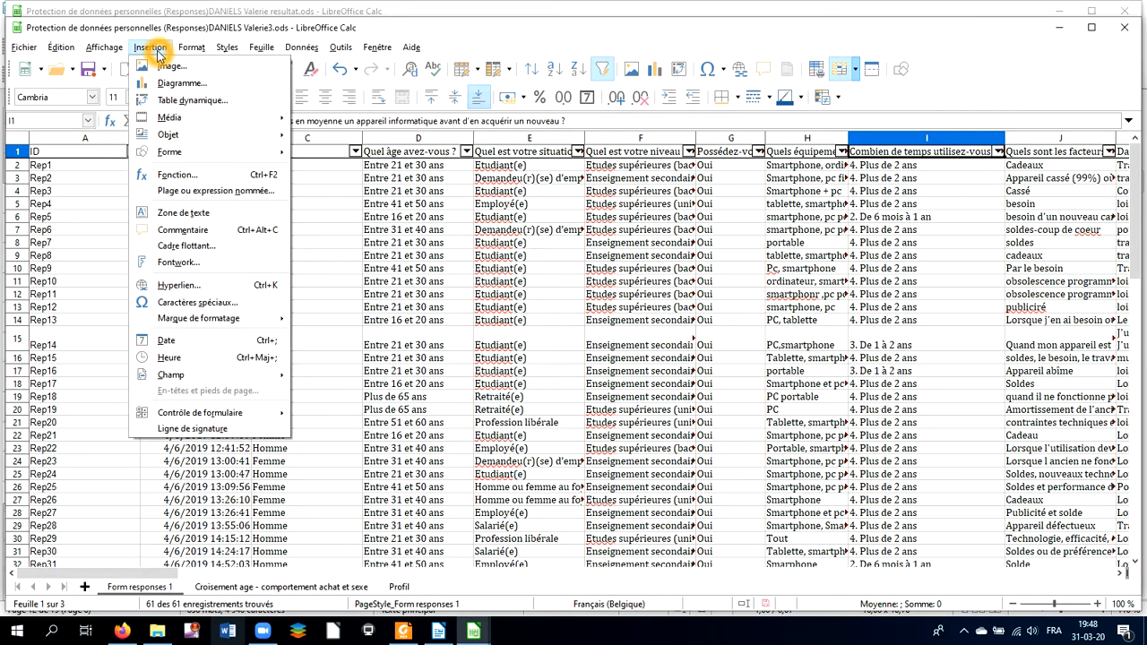
pyautogui.click(175, 101)
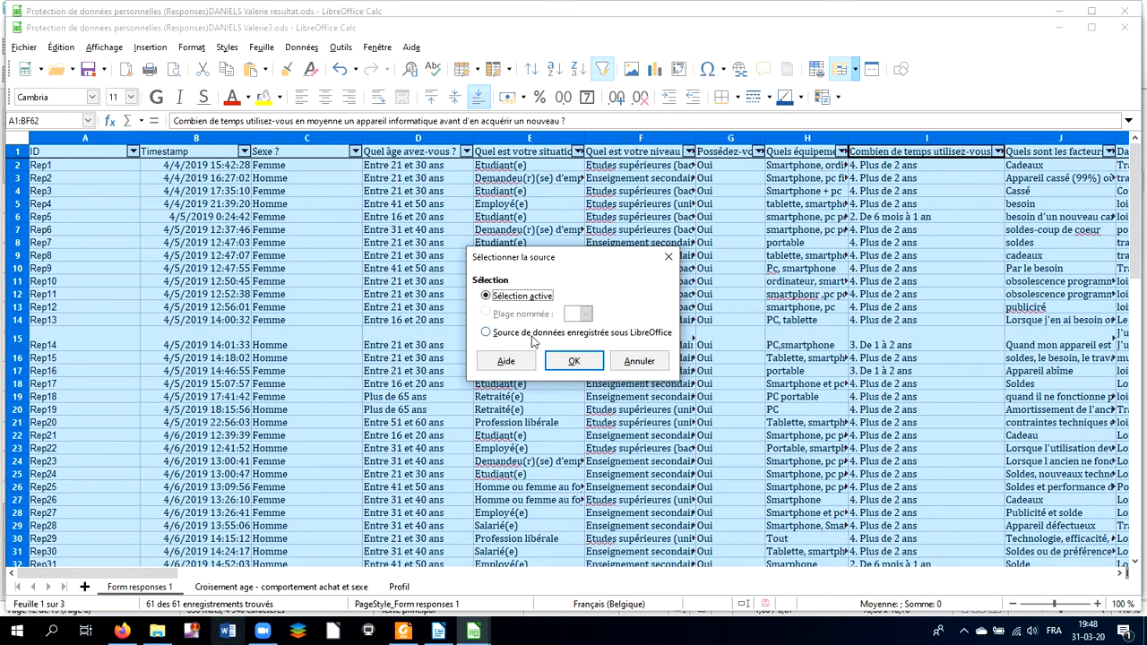
pyautogui.click(571, 363)
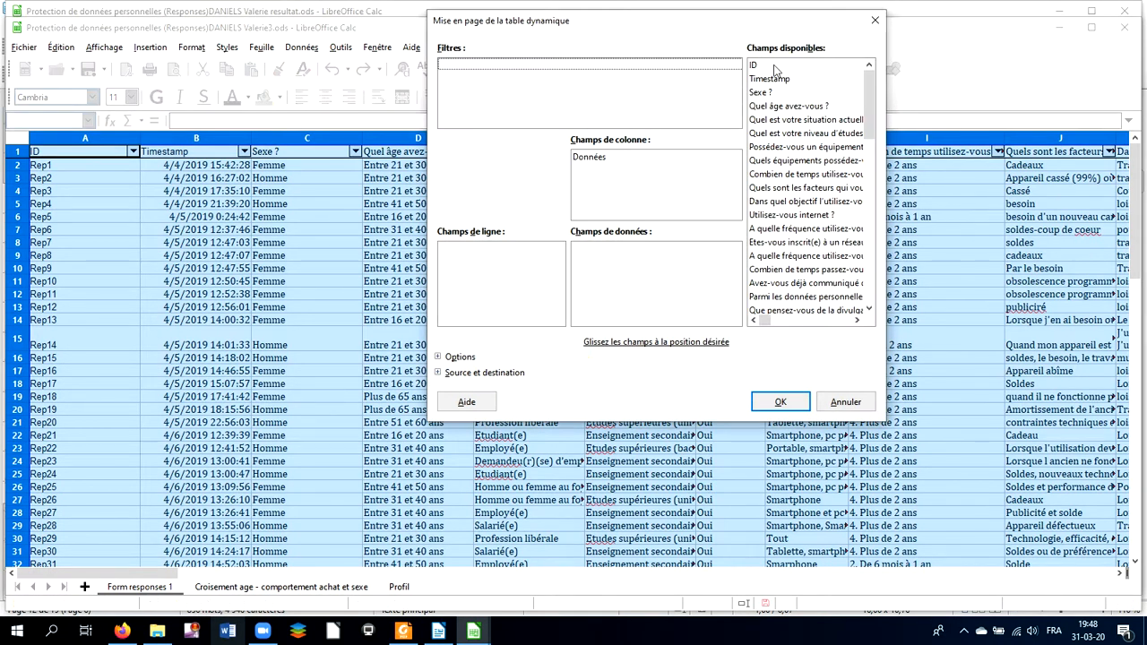
pyautogui.moveTo(772, 67); pyautogui.dragTo(681, 256)
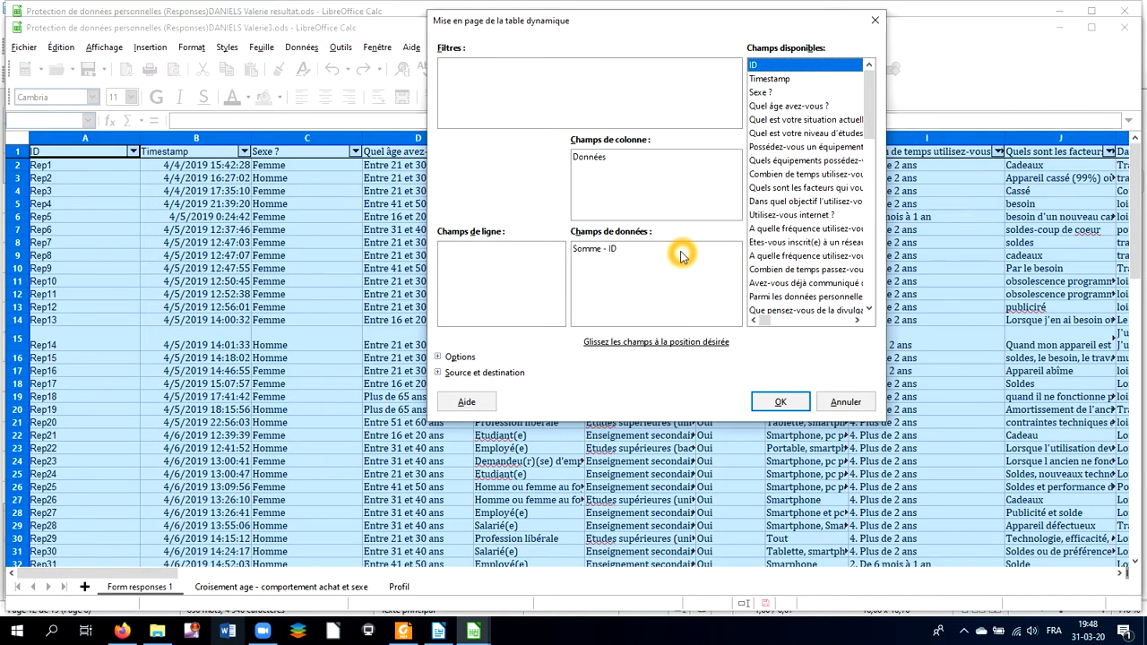
# Step: Set the ID data field's function to Nombre and its displayed value type to "% de la ligne"
pyautogui.doubleClick(597, 251)
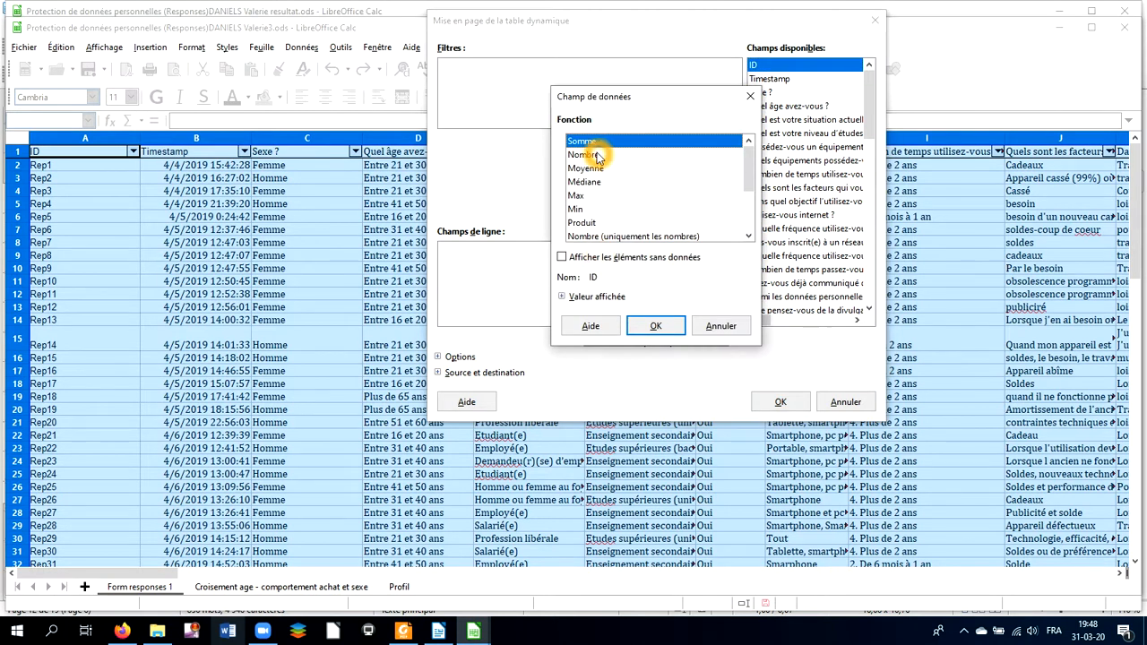
pyautogui.click(591, 154)
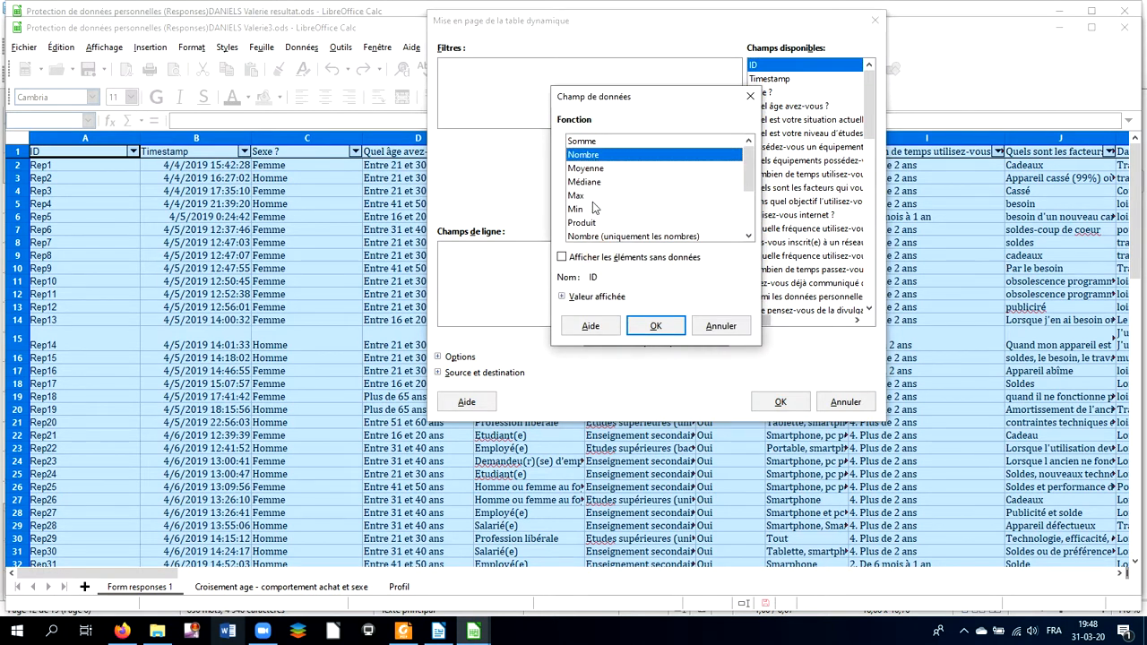
pyautogui.click(570, 293)
pyautogui.click(562, 298)
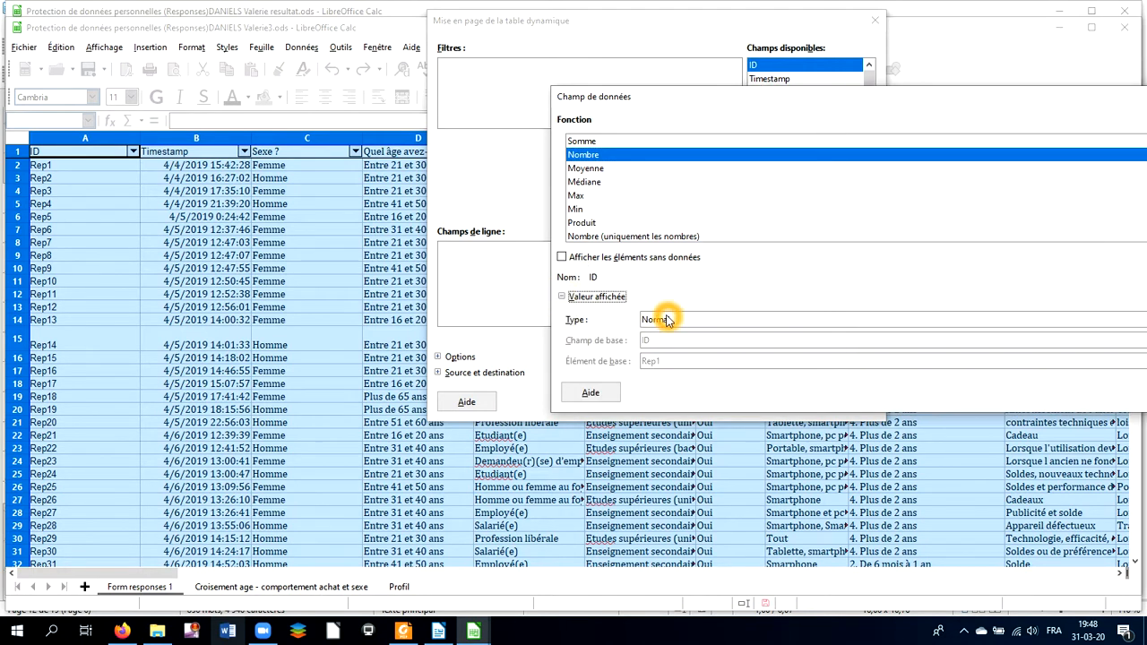
pyautogui.click(668, 321)
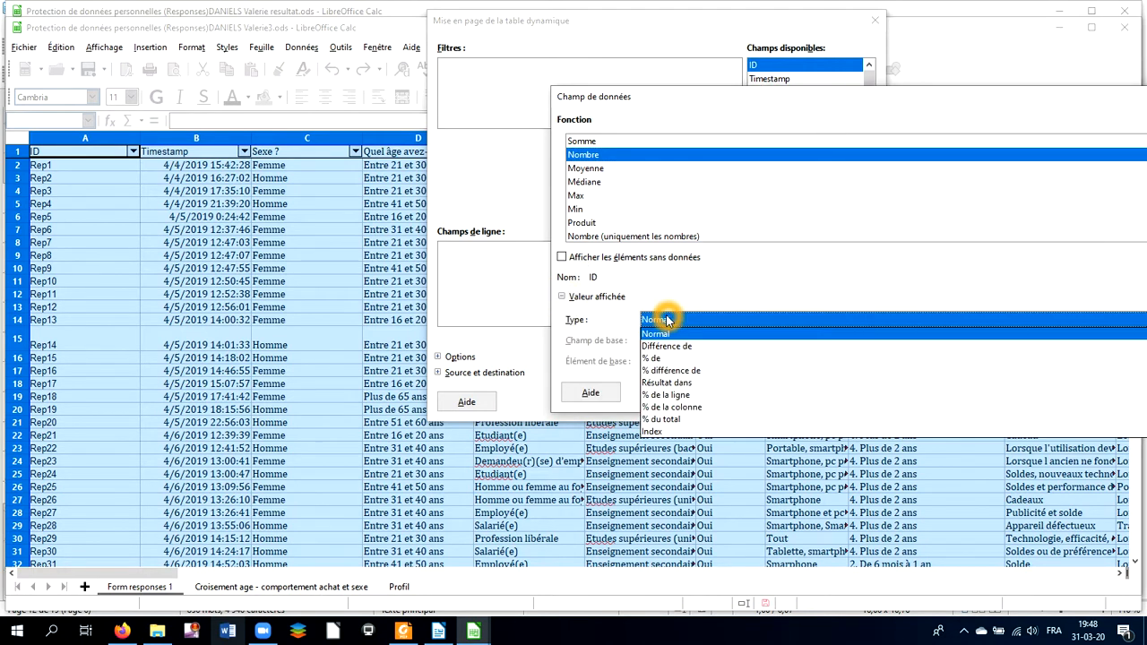
pyautogui.click(675, 396)
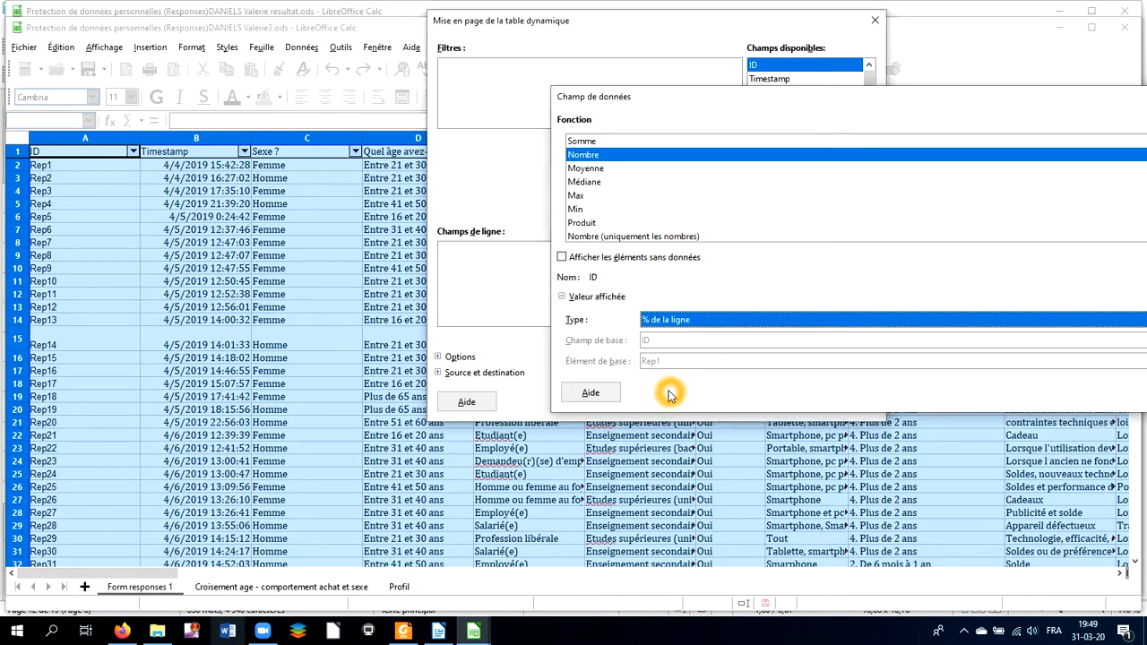
pyautogui.press('Return')
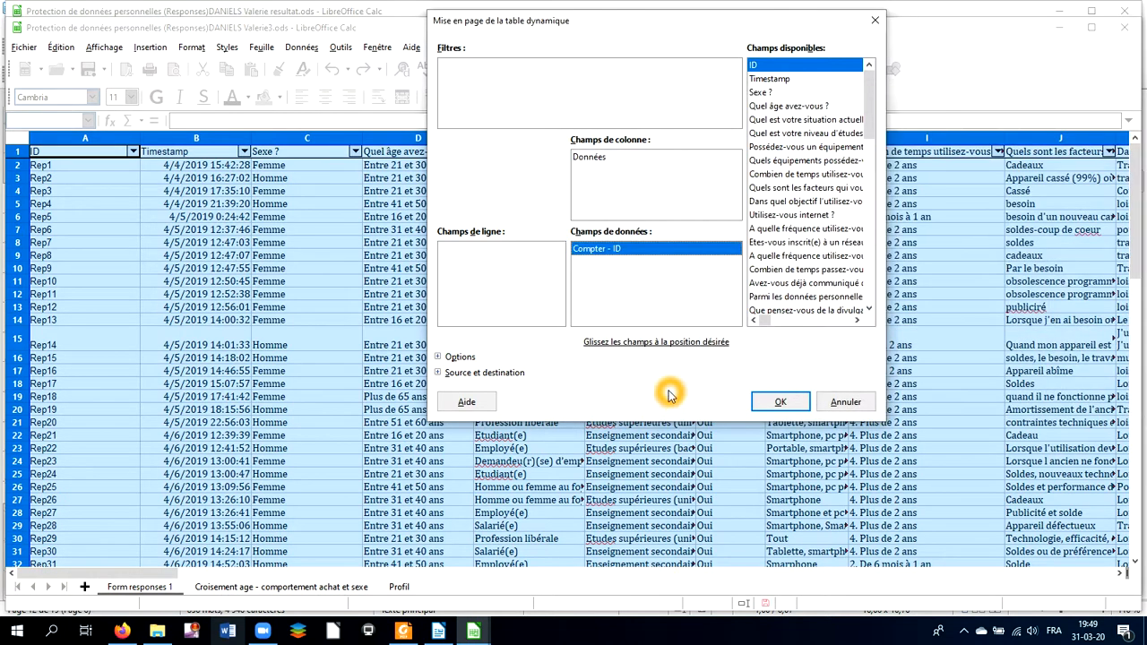
# Step: Set "Quel est votre niveau d'études ?" as the row field and "Au moment de votre inscription à un réseau social…" as the column field
pyautogui.click(768, 135)
pyautogui.moveTo(769, 134); pyautogui.dragTo(526, 256)
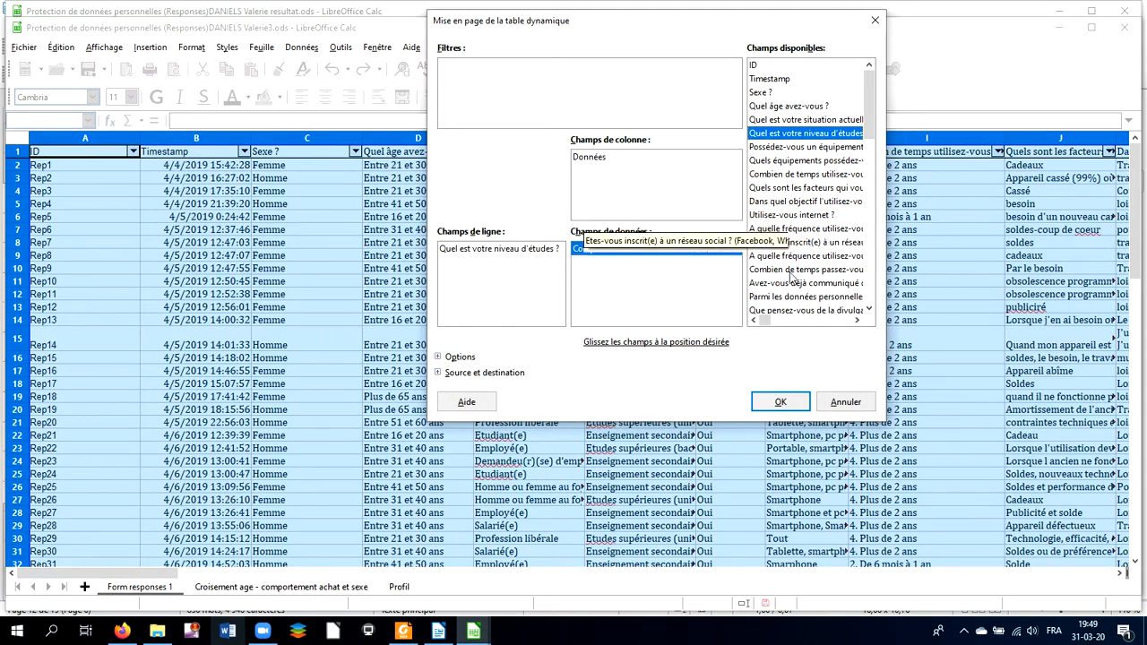
pyautogui.click(869, 310)
pyautogui.click(869, 310)
pyautogui.click(869, 310)
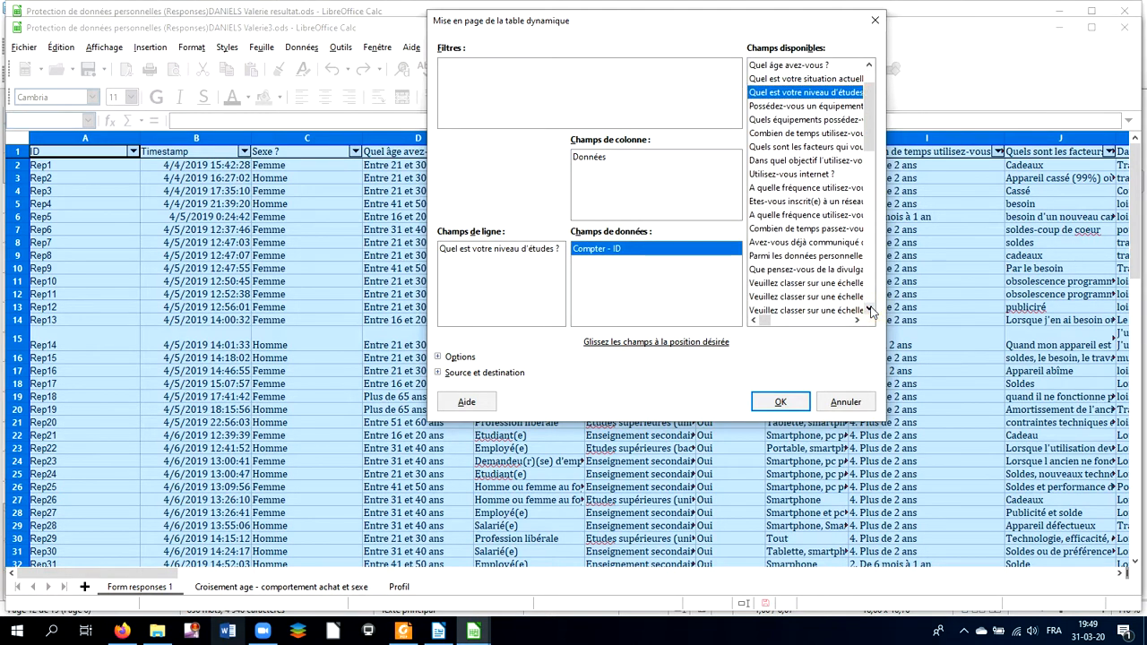
pyautogui.click(869, 310)
pyautogui.click(869, 310)
pyautogui.click(869, 310)
pyautogui.click(869, 310)
pyautogui.click(869, 310)
pyautogui.click(869, 310)
pyautogui.click(869, 310)
pyautogui.click(869, 310)
pyautogui.click(869, 310)
pyautogui.click(869, 310)
pyautogui.click(869, 310)
pyautogui.click(869, 310)
pyautogui.click(871, 308)
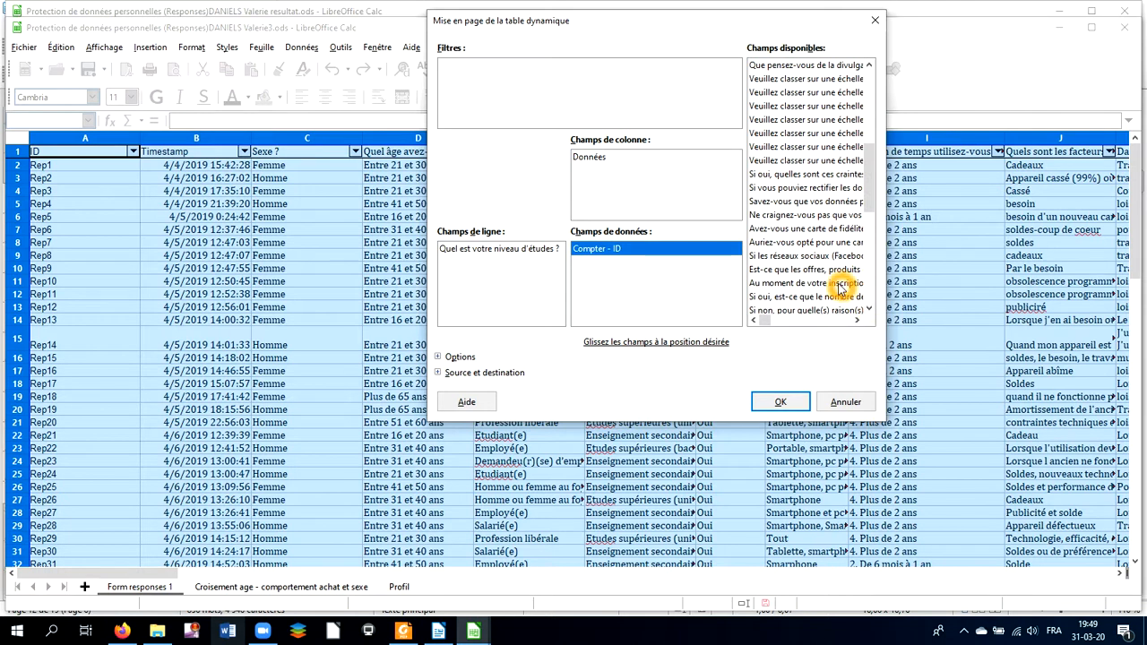
pyautogui.click(838, 283)
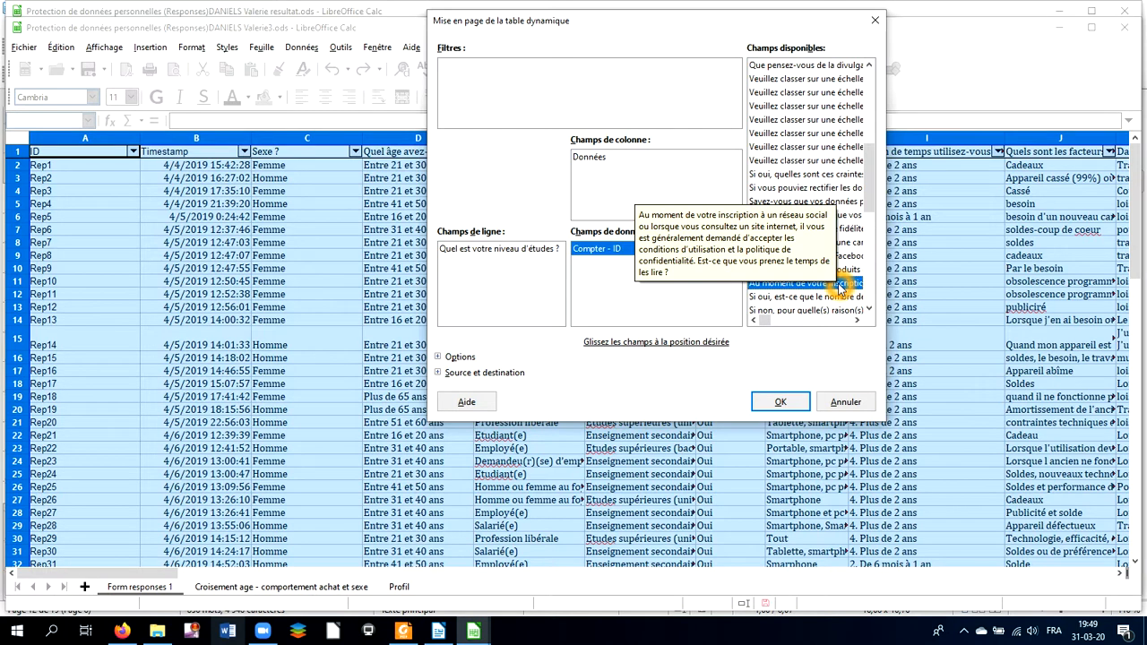
pyautogui.moveTo(840, 286); pyautogui.dragTo(654, 190)
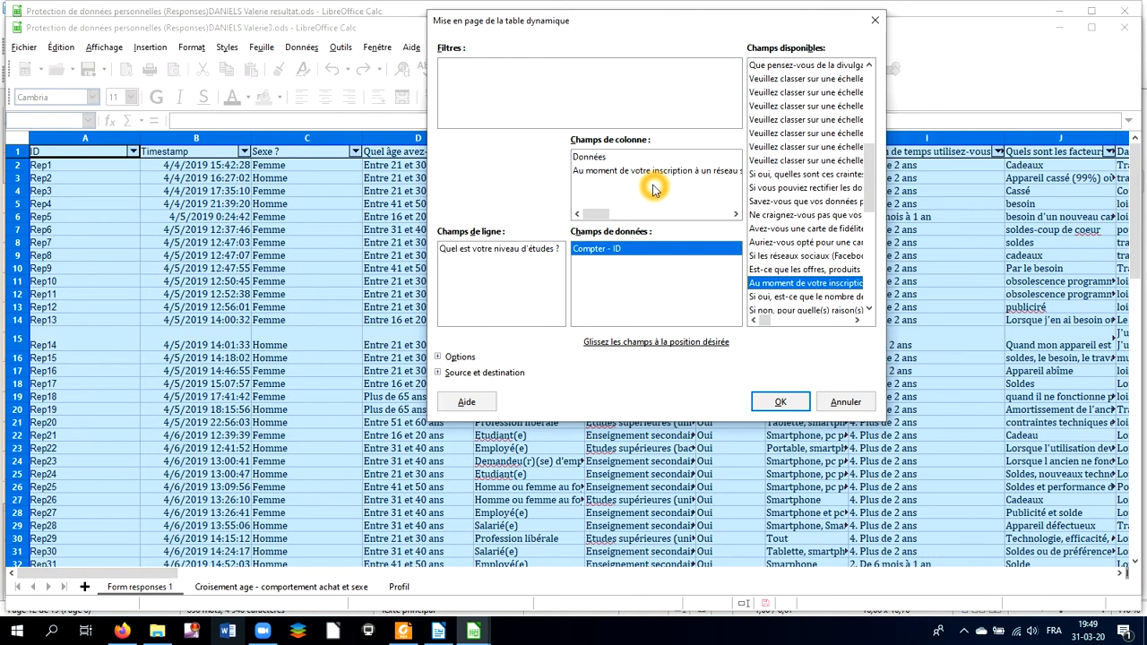
pyautogui.click(800, 306)
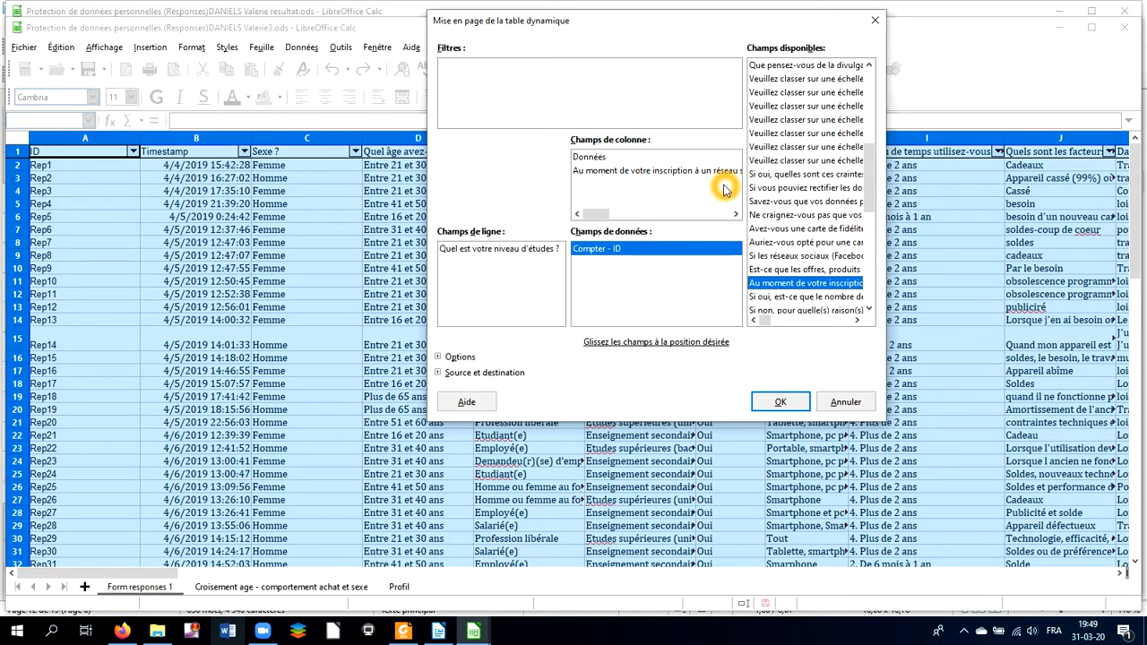
# Step: Set the pivot table's destination to a new sheet (Nouvelle feuille) and create the table
pyautogui.click(439, 372)
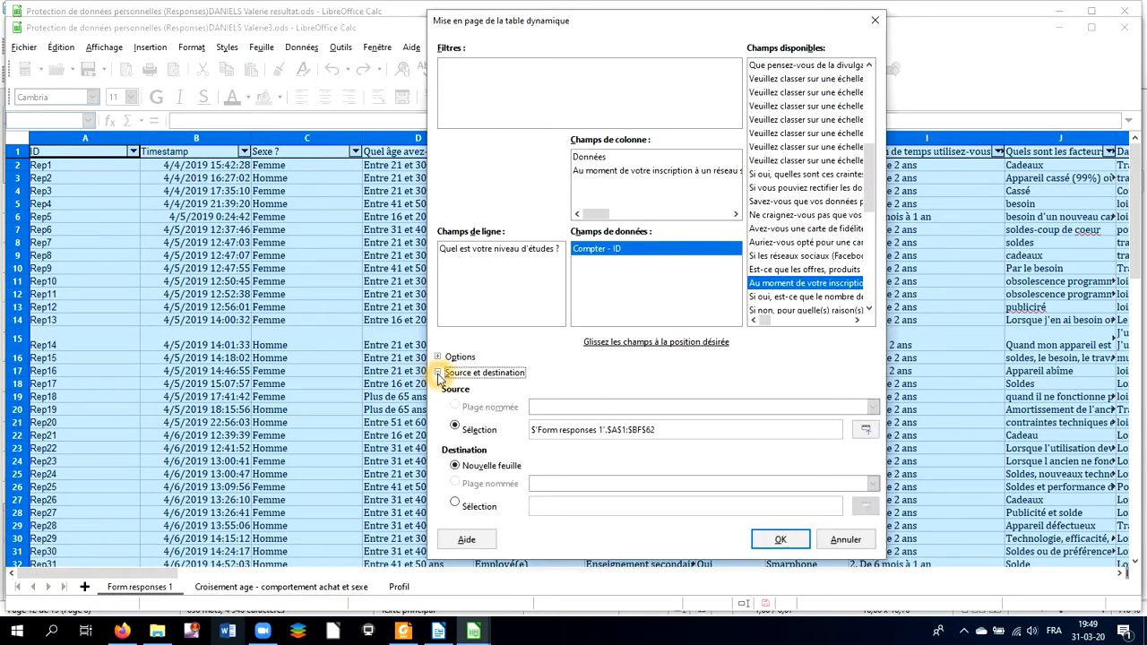
pyautogui.click(475, 469)
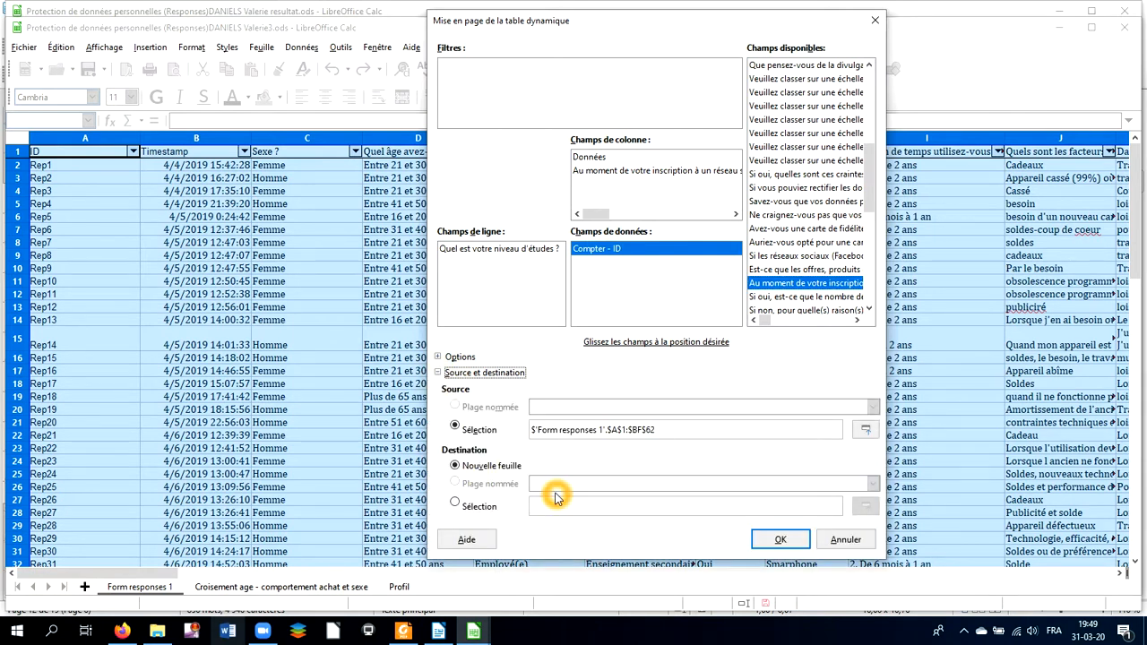
pyautogui.click(776, 540)
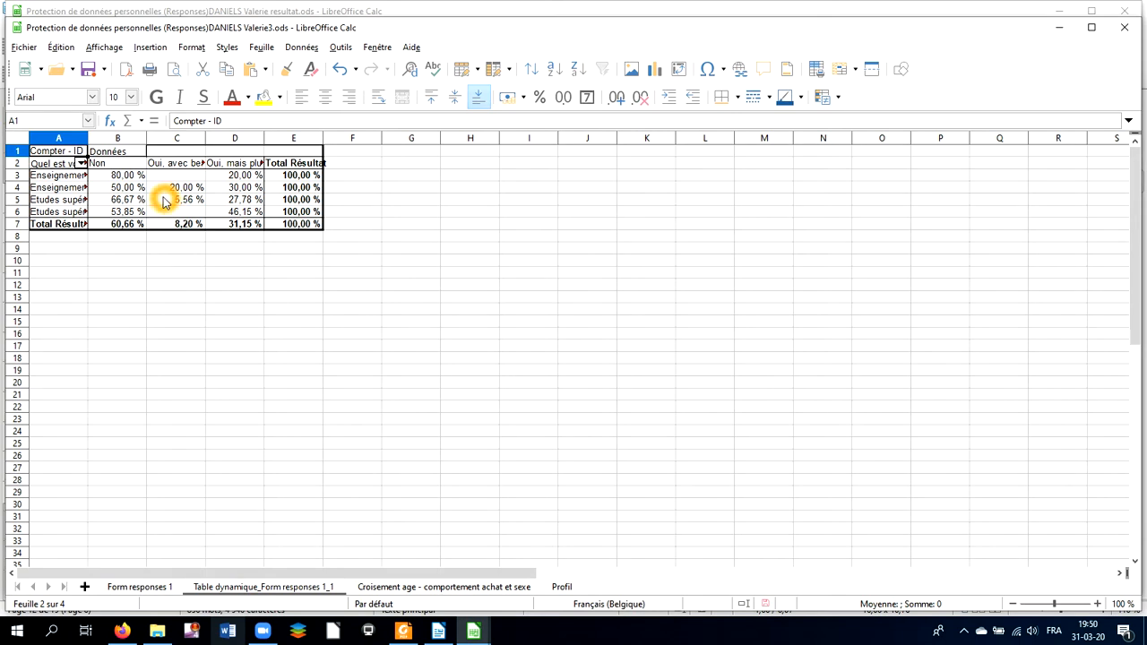
# Step: Insert a chart of the pivot table as a stacked bar chart (Barre, Empilé)
pyautogui.click(149, 47)
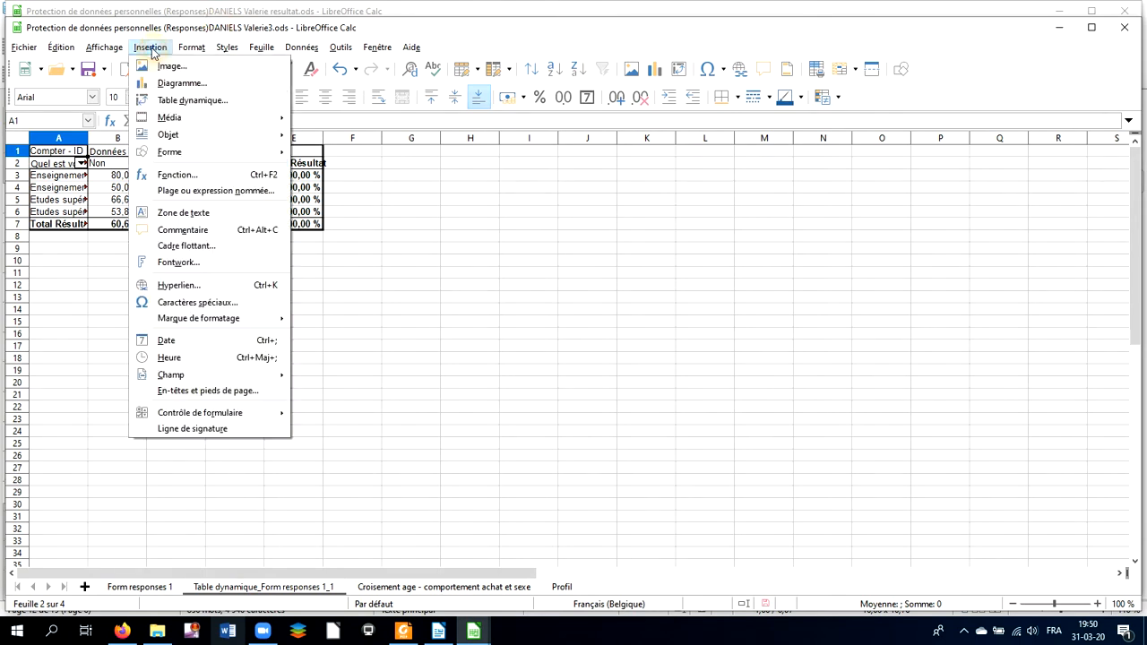
pyautogui.click(182, 85)
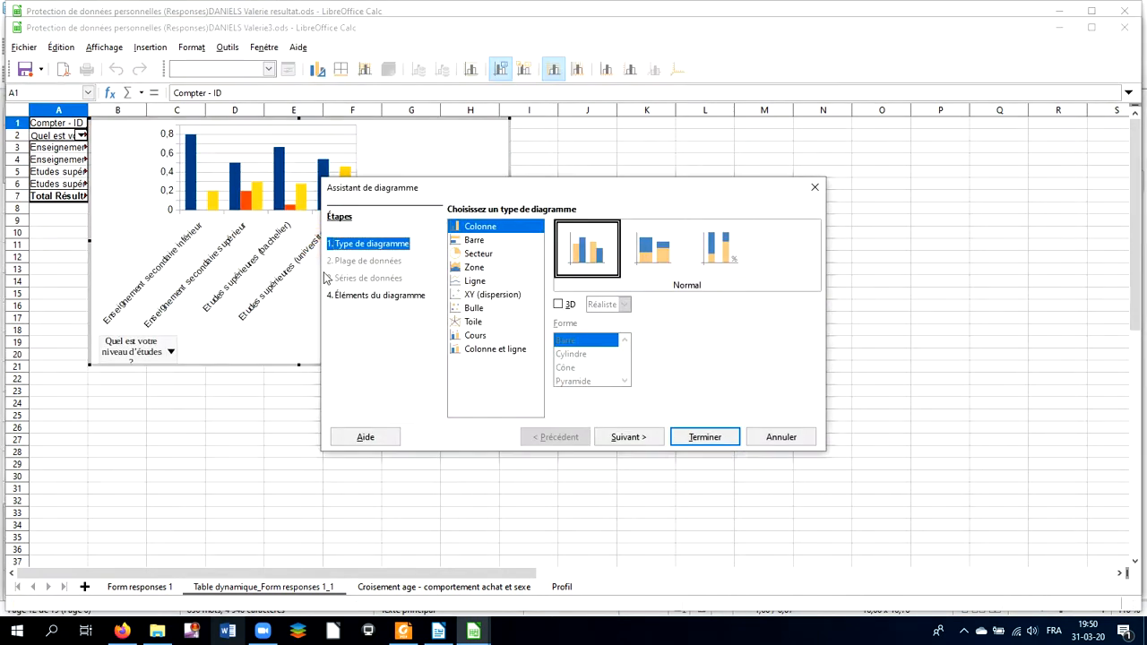
pyautogui.click(473, 240)
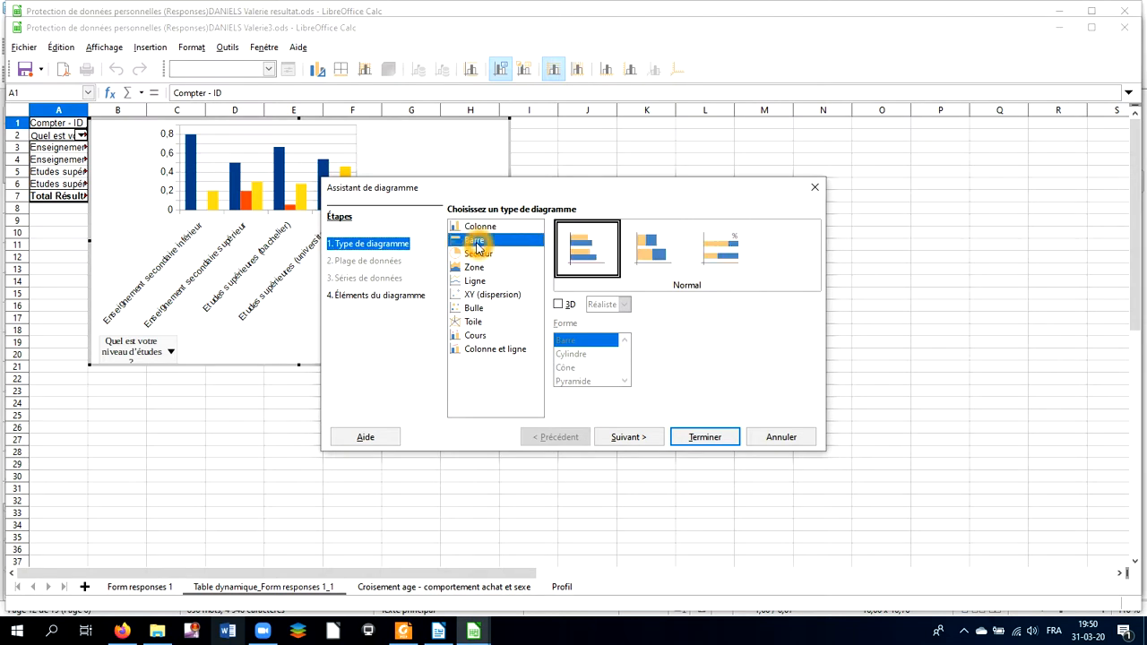
pyautogui.click(640, 260)
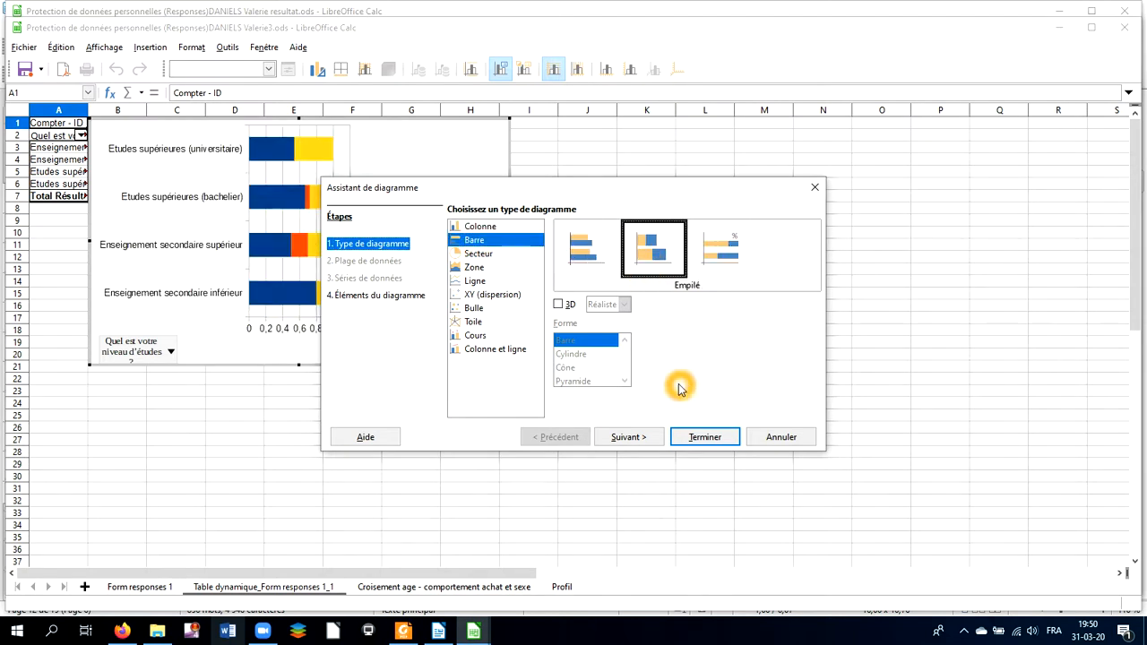
pyautogui.click(686, 437)
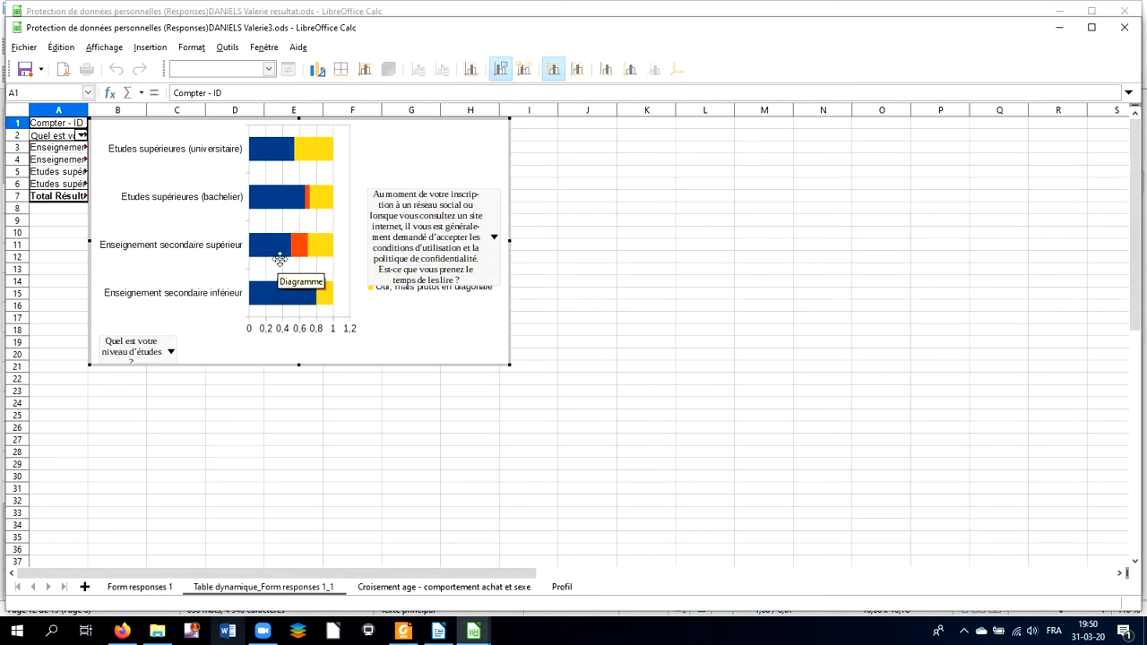
# Step: Fix the scale of the chart's Y axis to a minimum of 0 and a maximum of 1
pyautogui.click(279, 324)
pyautogui.click(287, 329)
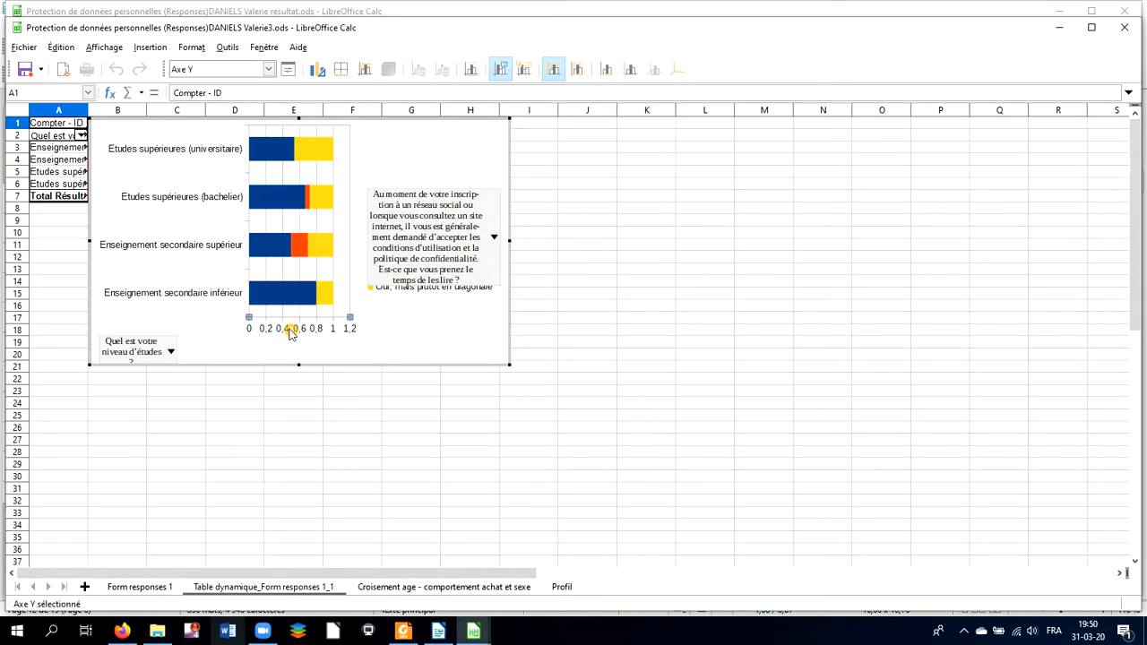
pyautogui.doubleClick(291, 330)
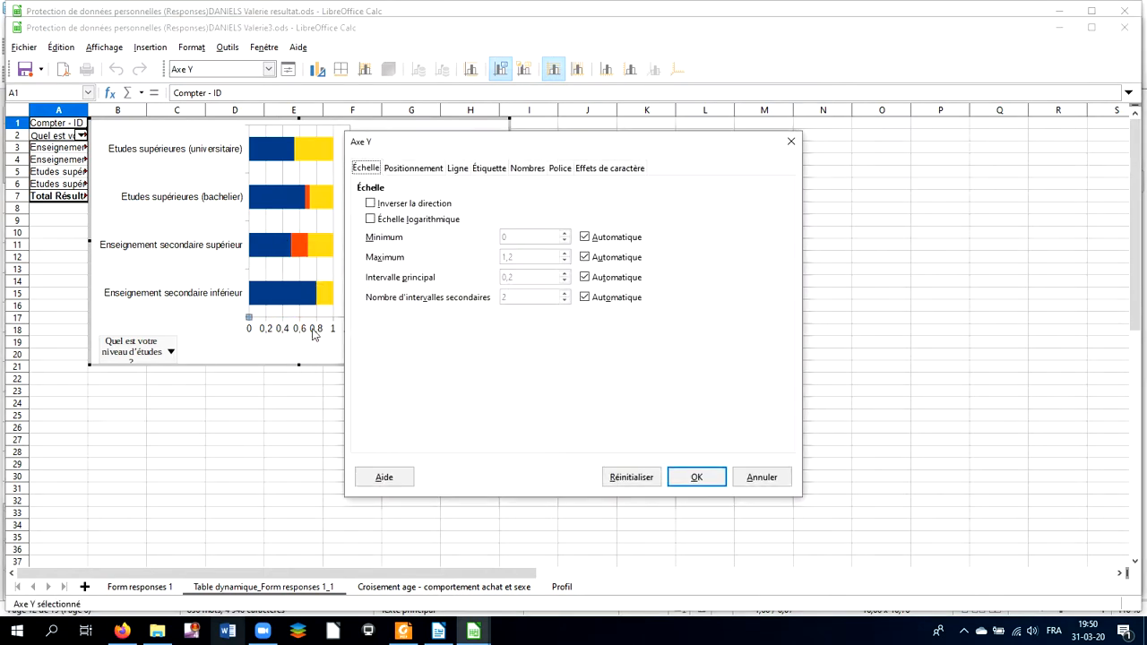
pyautogui.click(530, 177)
pyautogui.click(585, 238)
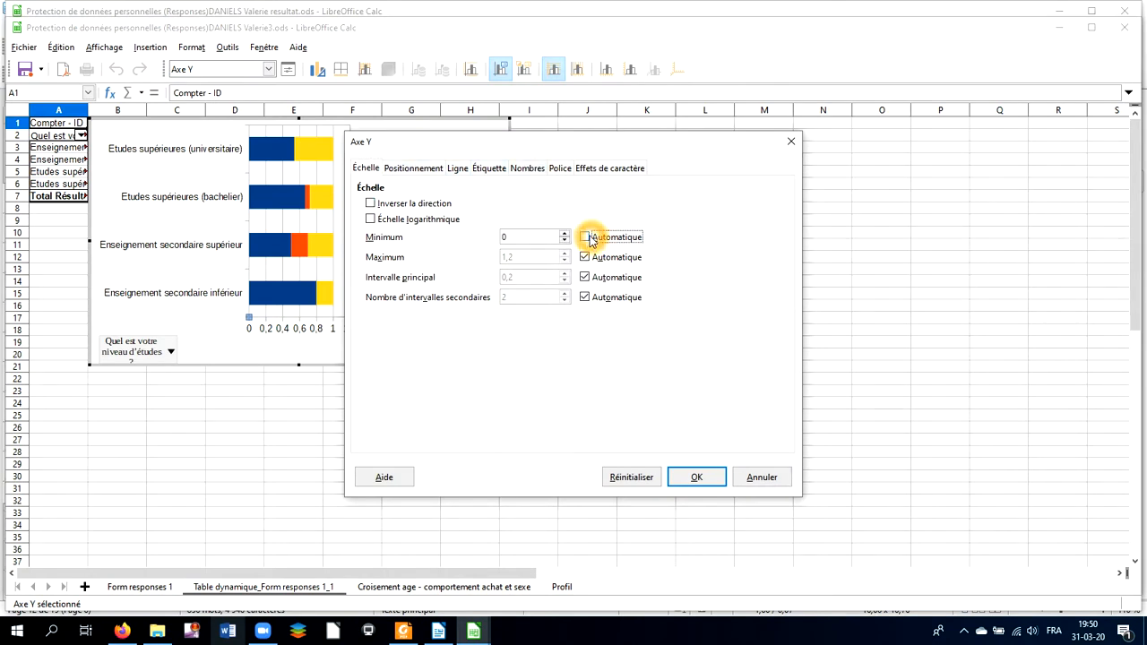
pyautogui.click(536, 256)
pyautogui.click(584, 257)
pyautogui.click(535, 252)
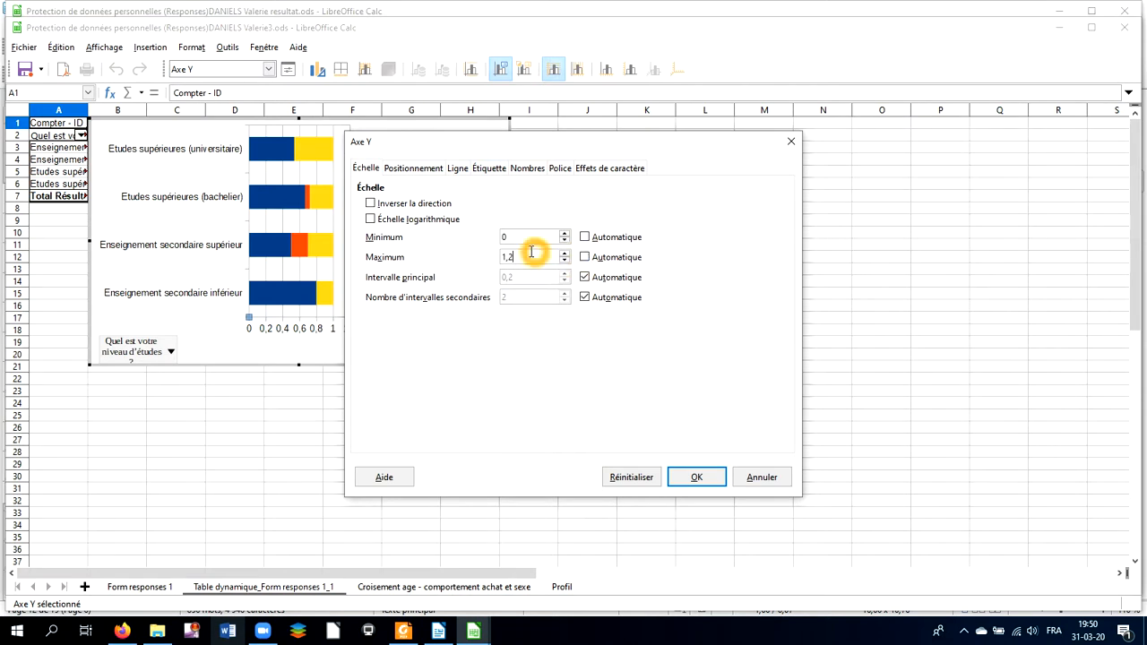
pyautogui.press('BackSpace')
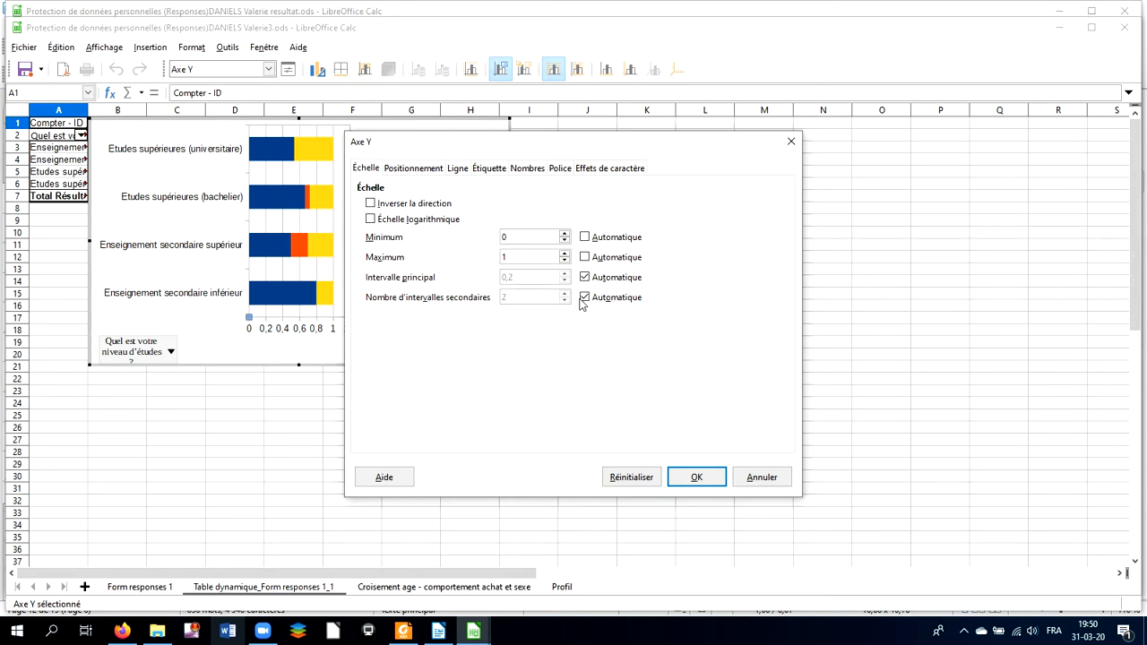
pyautogui.click(696, 476)
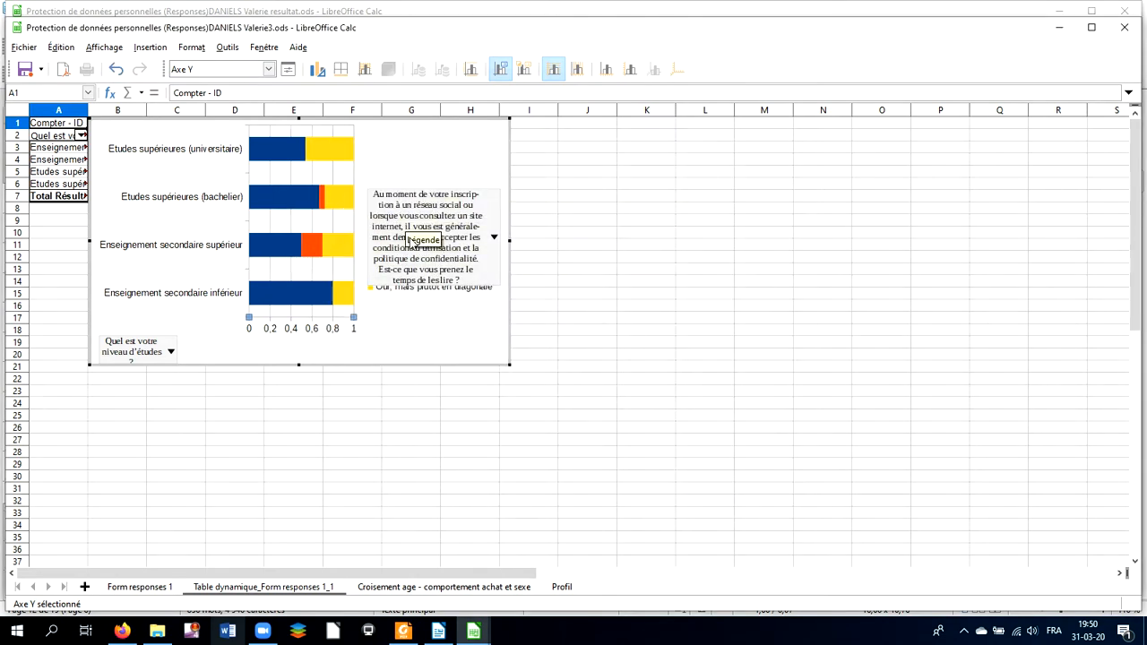
# Step: Increase the chart's height by extending its lower edge to about row 27
pyautogui.click(299, 363)
pyautogui.click(296, 365)
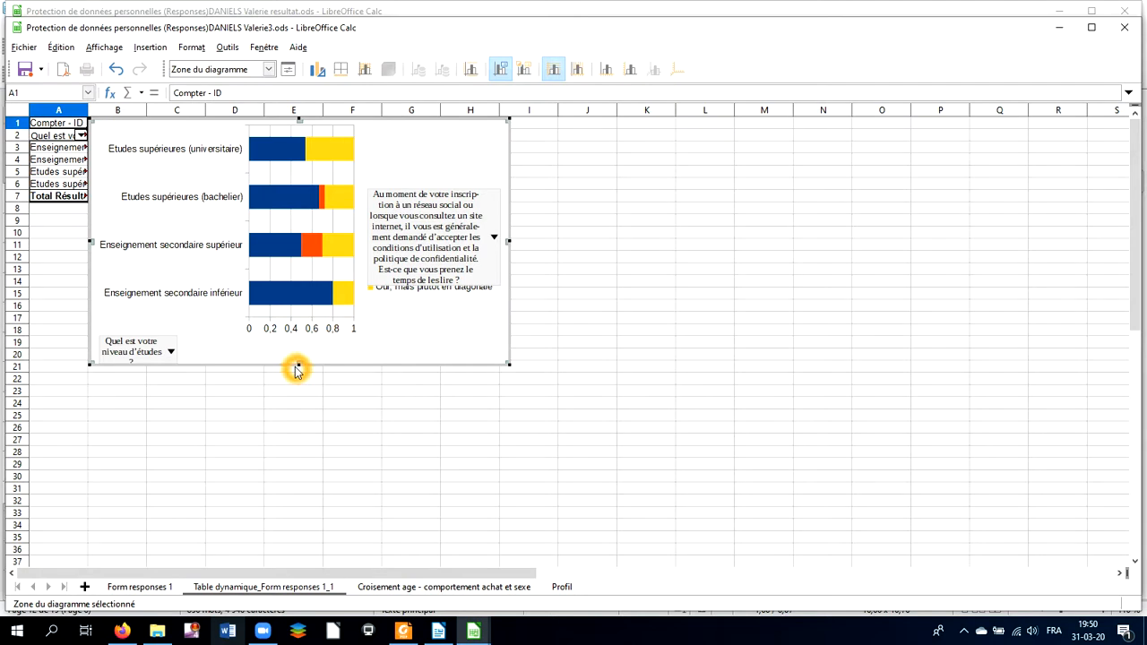
pyautogui.moveTo(299, 367); pyautogui.dragTo(300, 446)
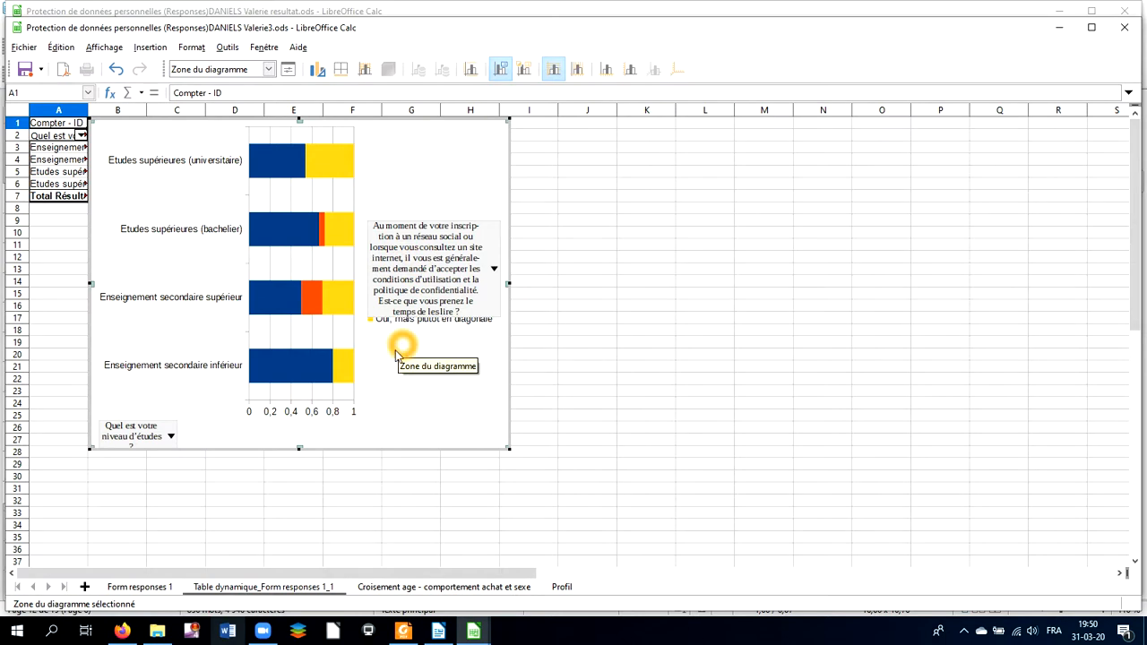
pyautogui.click(382, 298)
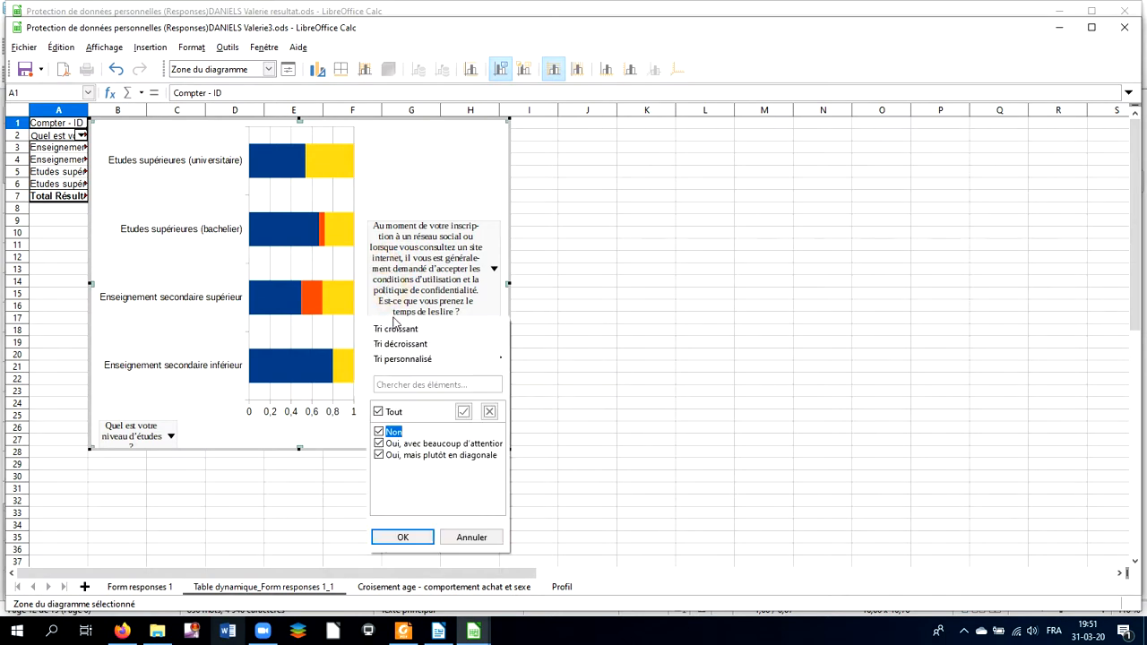
pyautogui.click(463, 536)
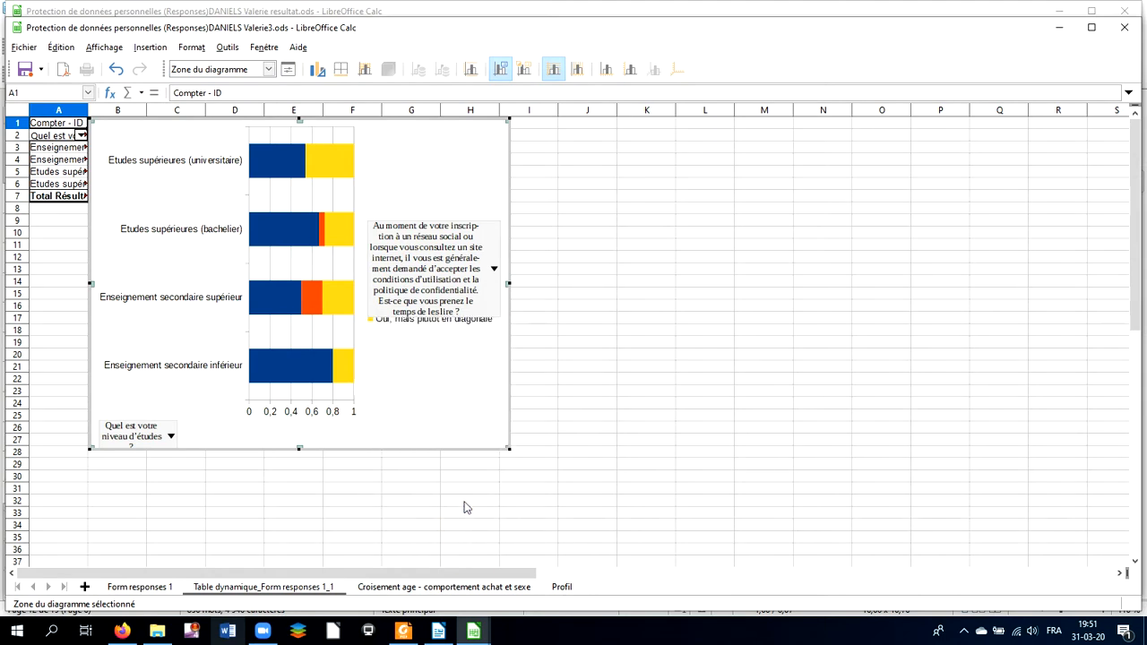
pyautogui.click(439, 267)
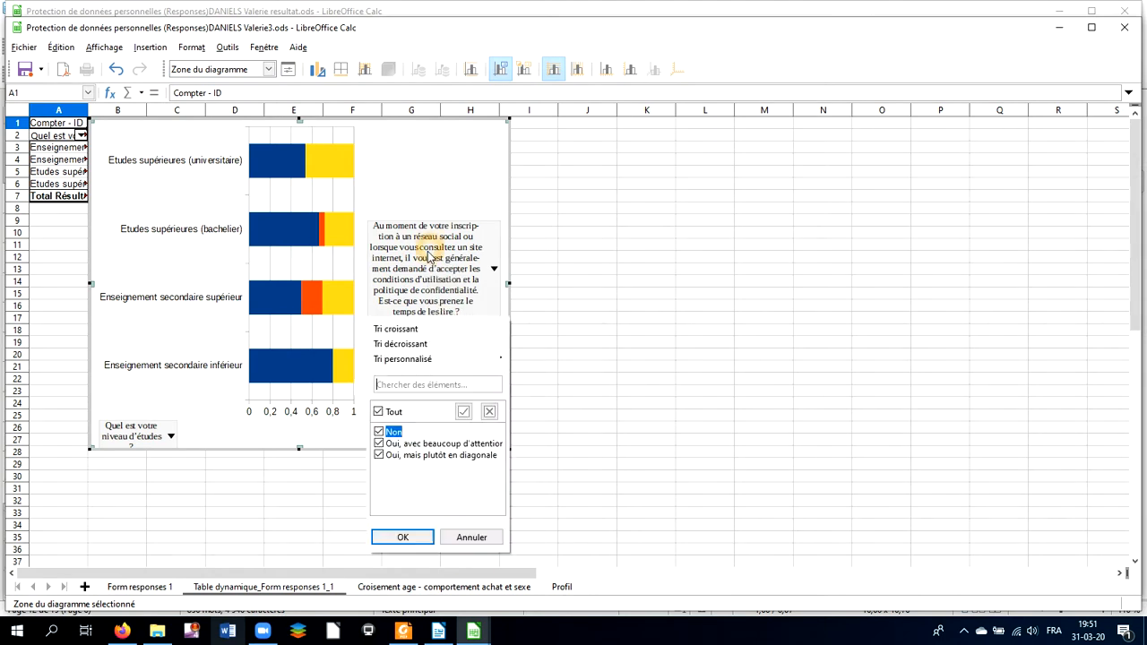
pyautogui.click(462, 538)
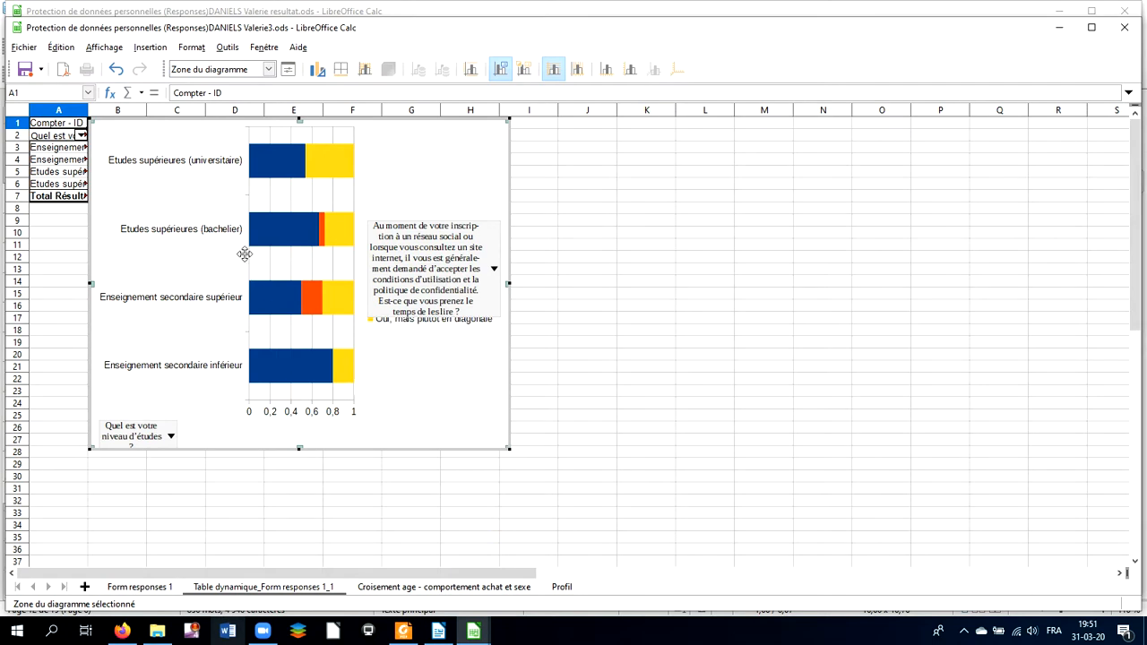
# Step: Try to place the chart's legend at the bottom (En bas)
pyautogui.click(149, 48)
pyautogui.click(175, 83)
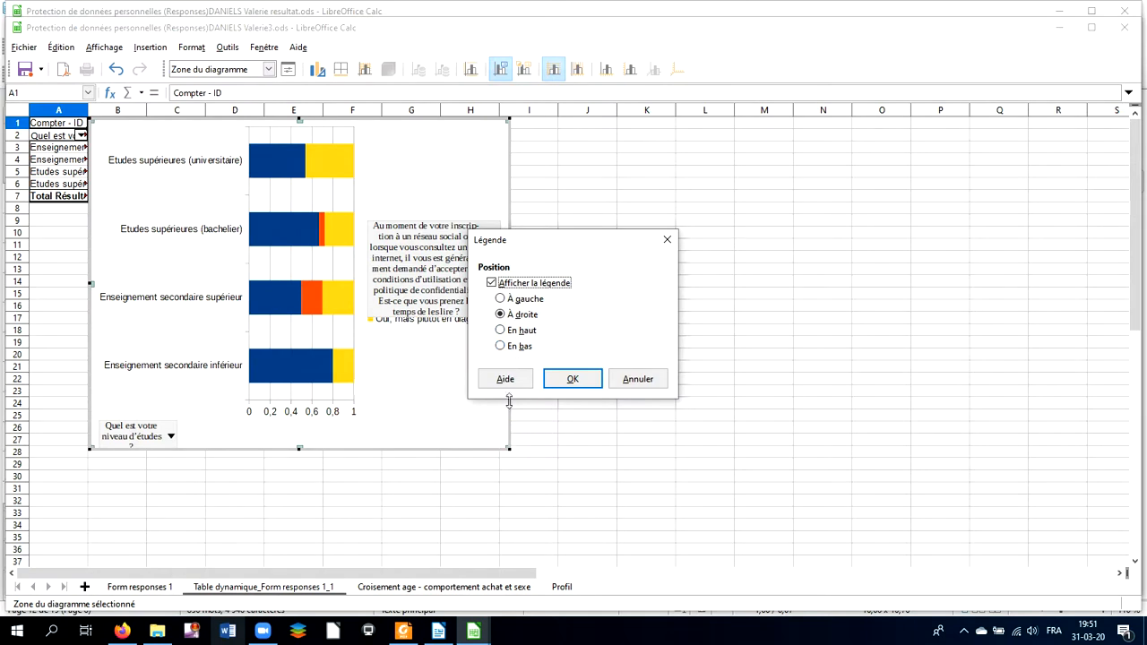
pyautogui.click(500, 345)
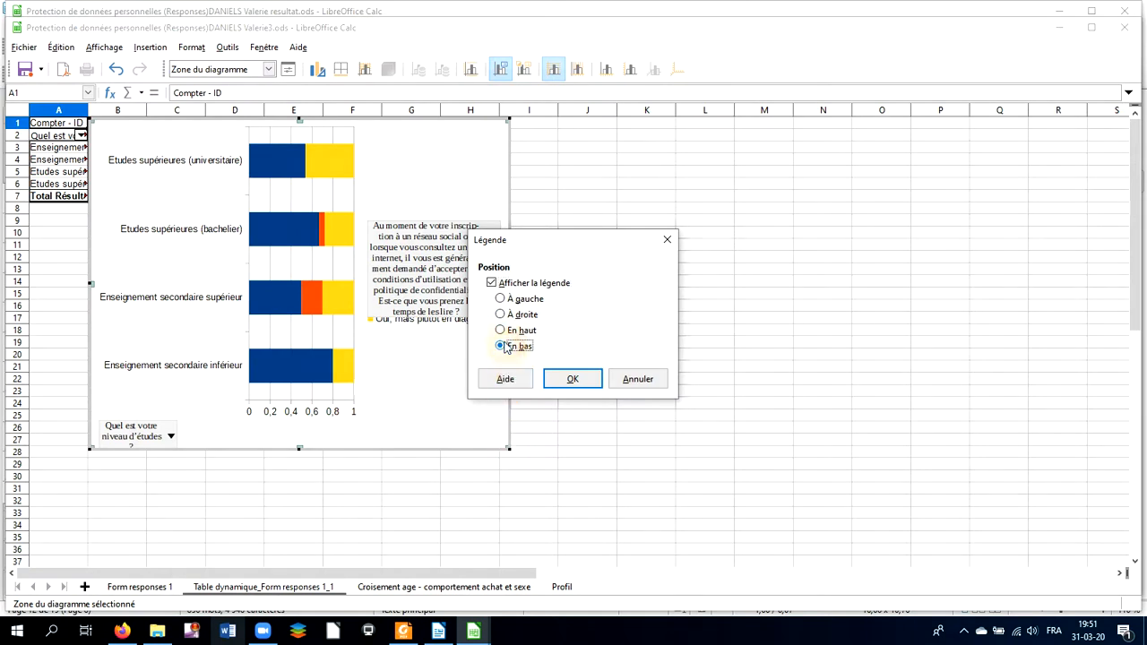
pyautogui.click(568, 379)
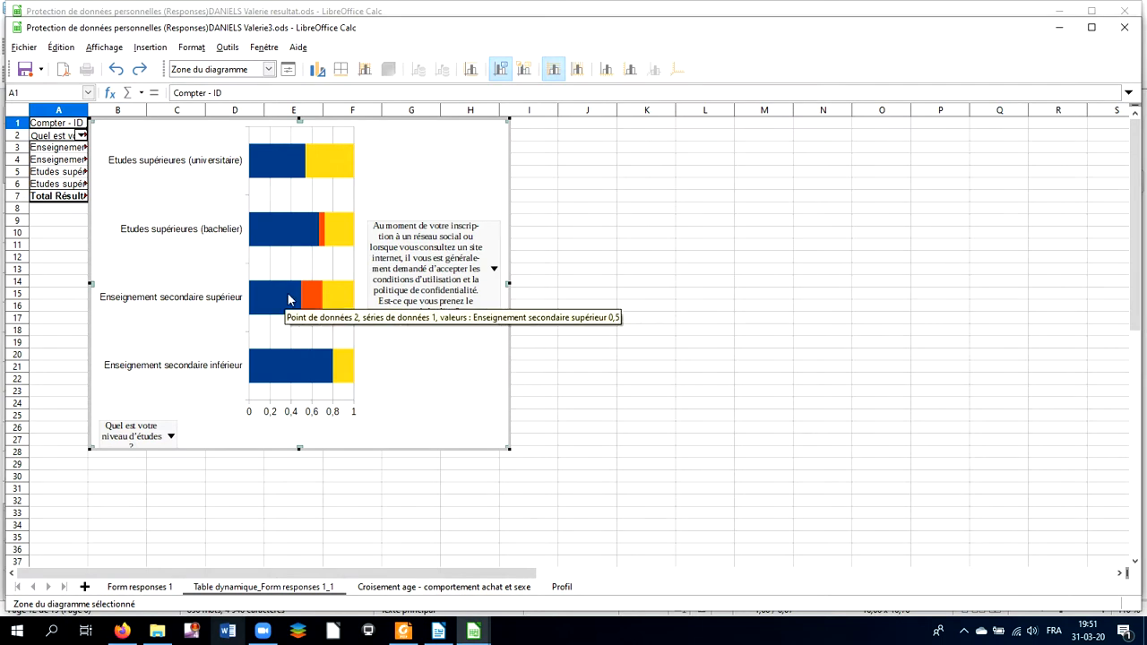
pyautogui.click(386, 273)
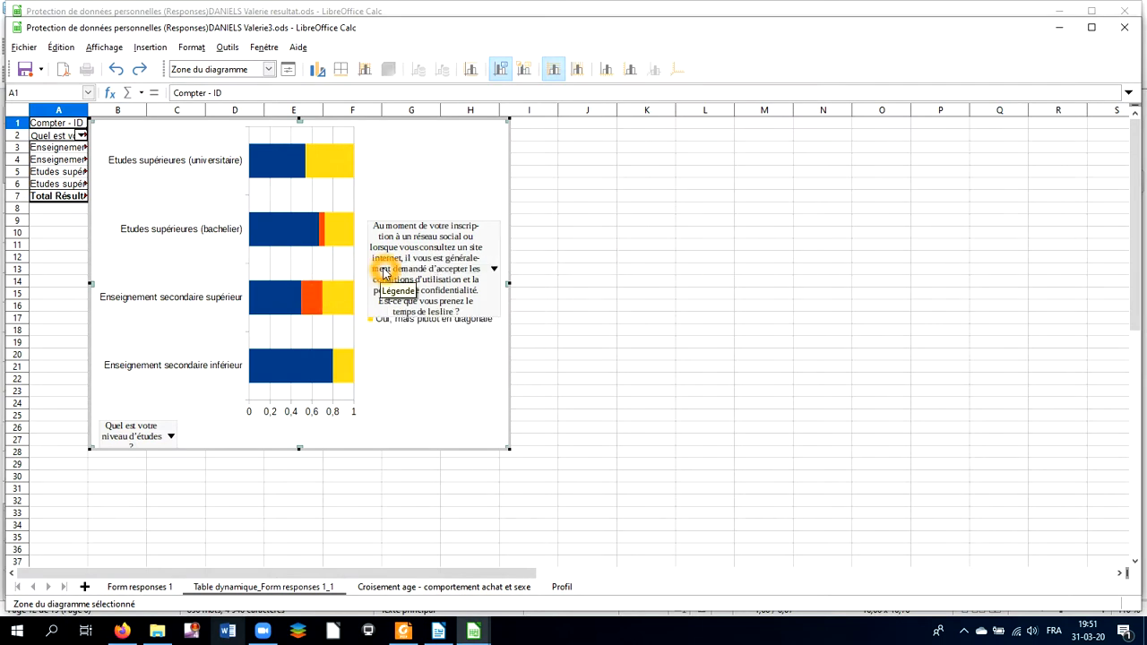
# Step: Format the chart's Y axis numbers as percentages (Pourcentage) with 0 decimals, independent of the source format
pyautogui.click(328, 404)
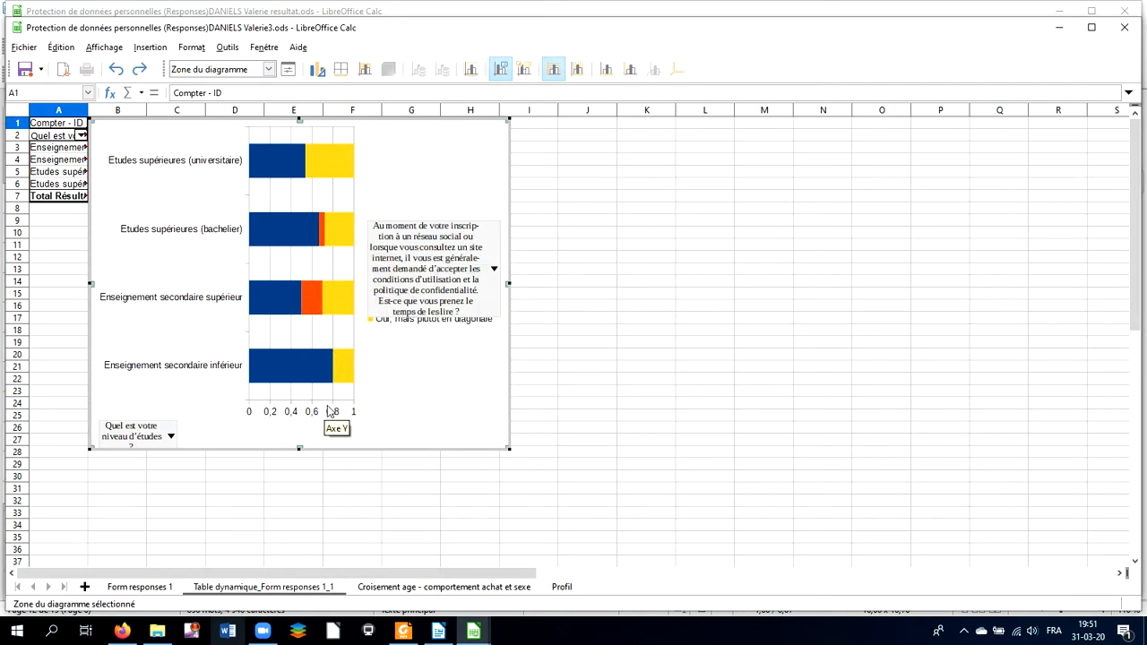
pyautogui.rightClick(330, 412)
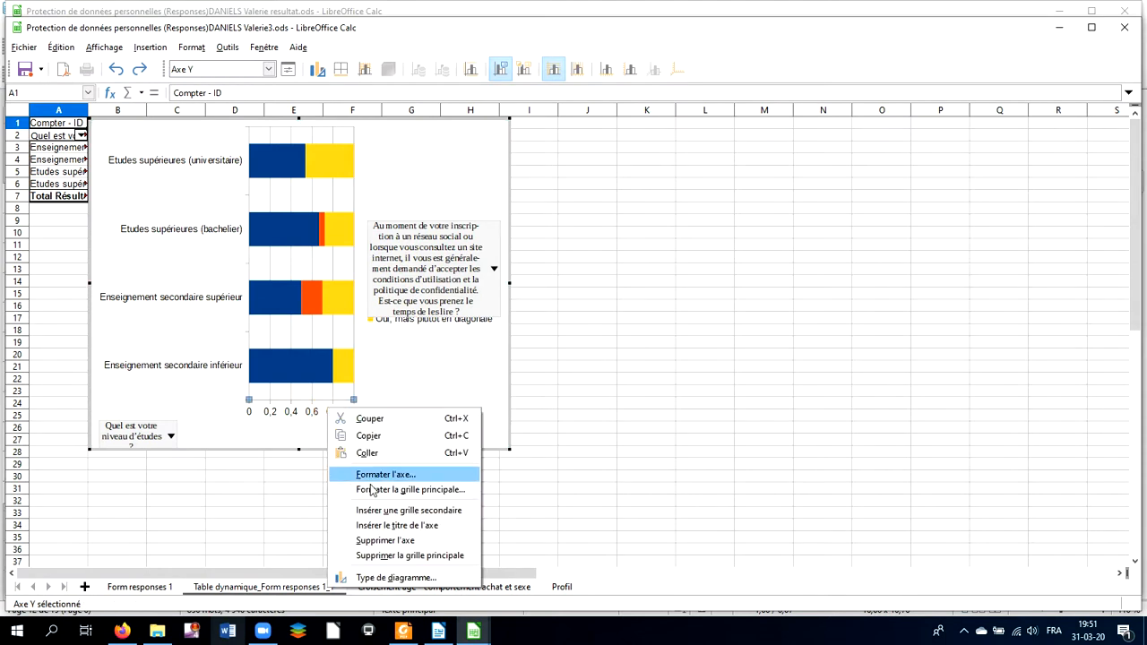
pyautogui.click(374, 476)
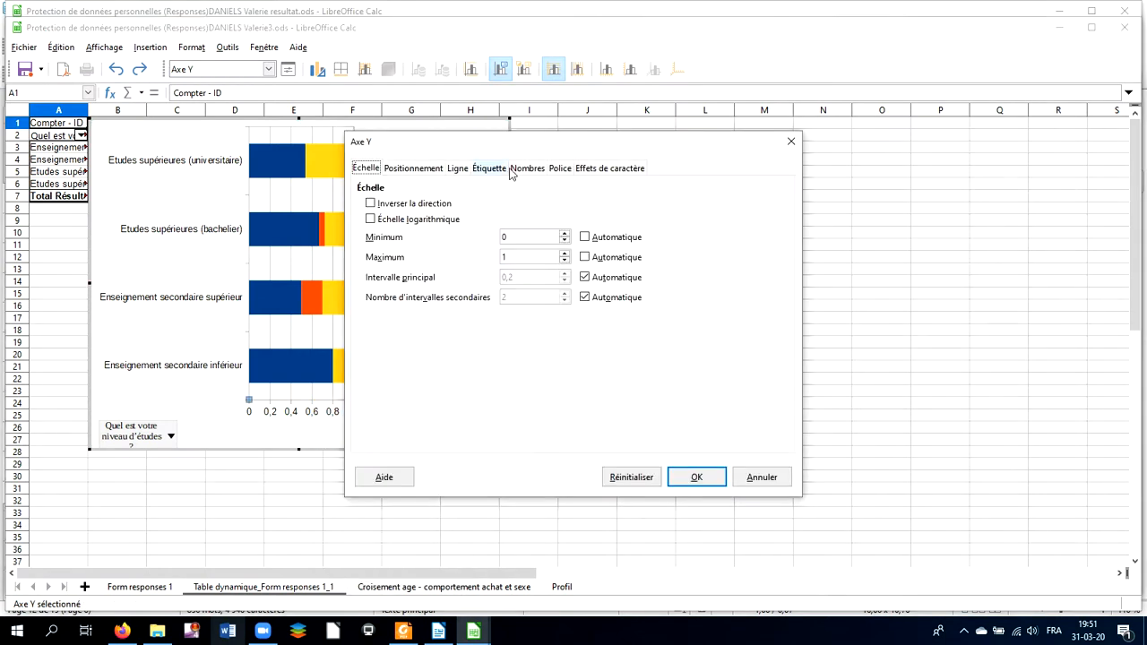
pyautogui.click(527, 168)
pyautogui.click(631, 246)
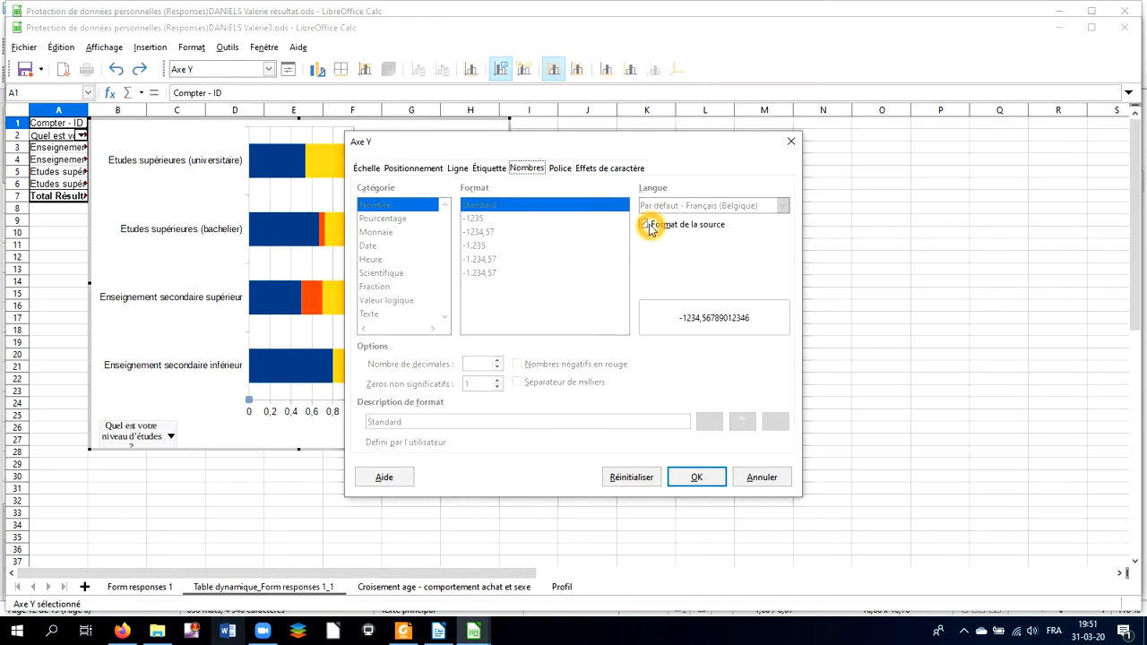
pyautogui.click(645, 225)
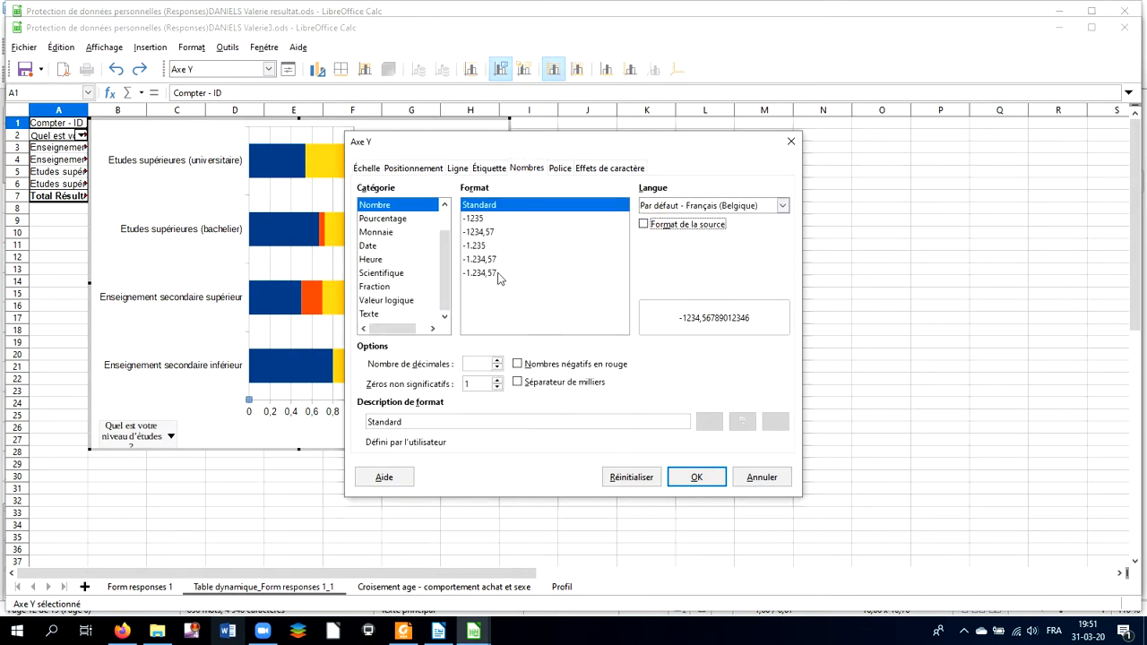
pyautogui.click(408, 219)
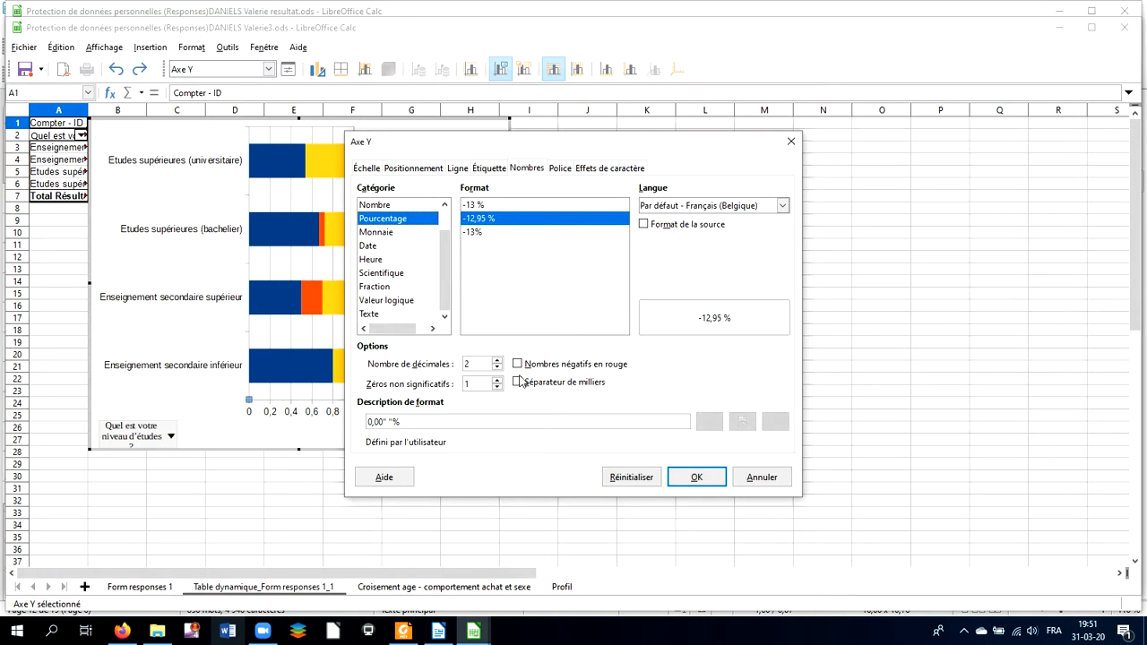
pyautogui.click(498, 361)
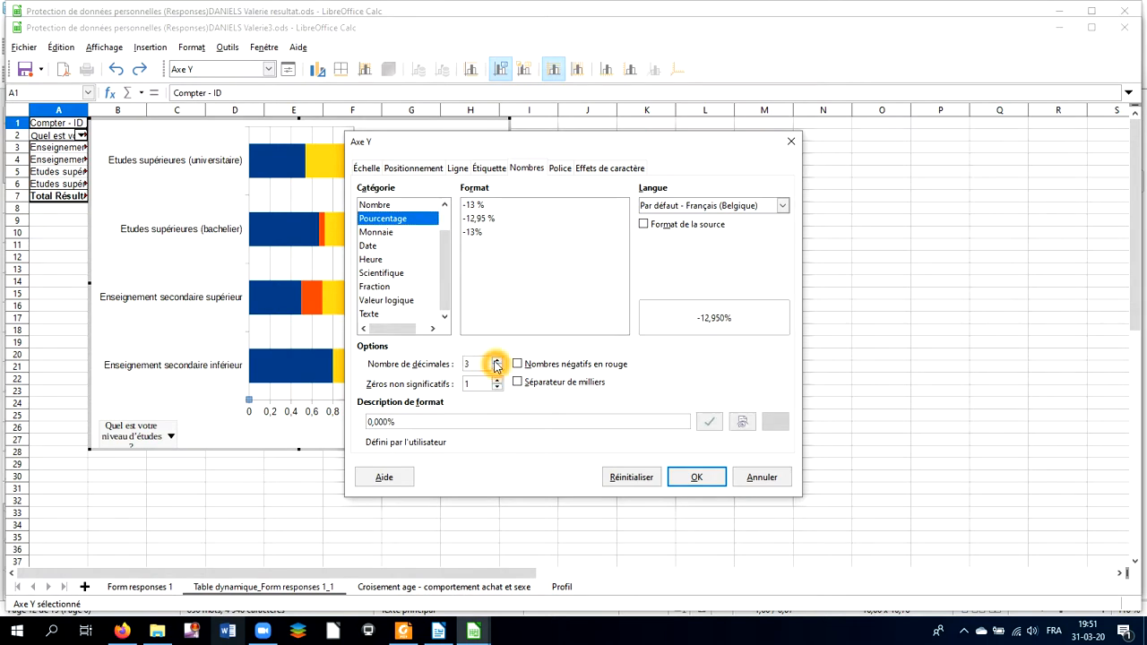
pyautogui.click(498, 367)
pyautogui.click(498, 368)
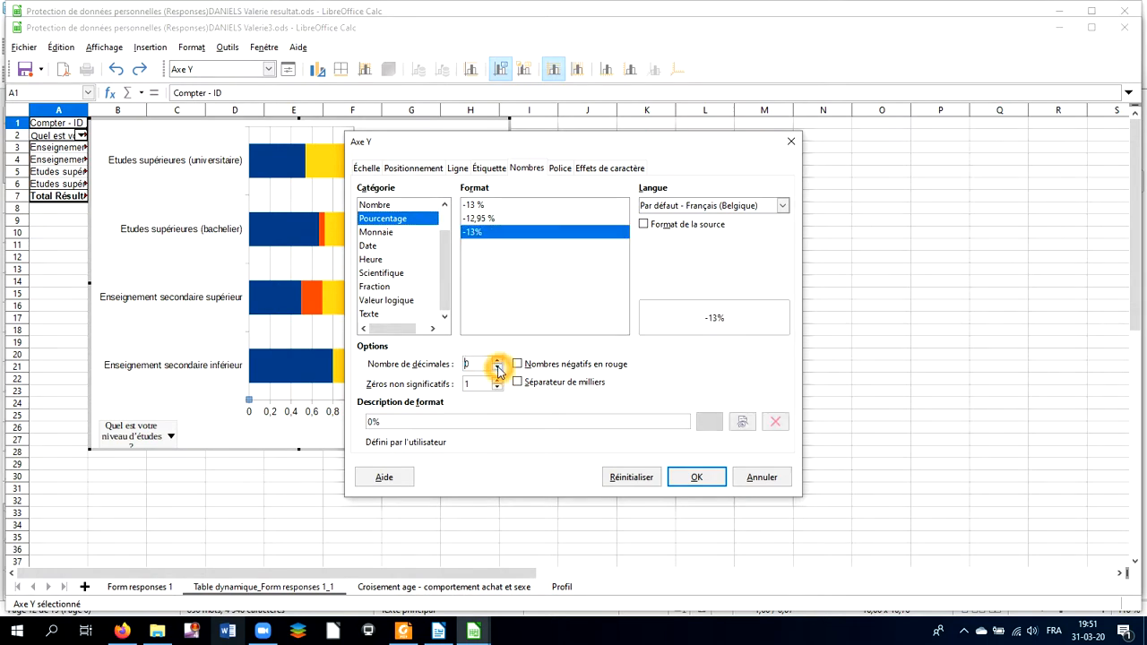
pyautogui.click(685, 473)
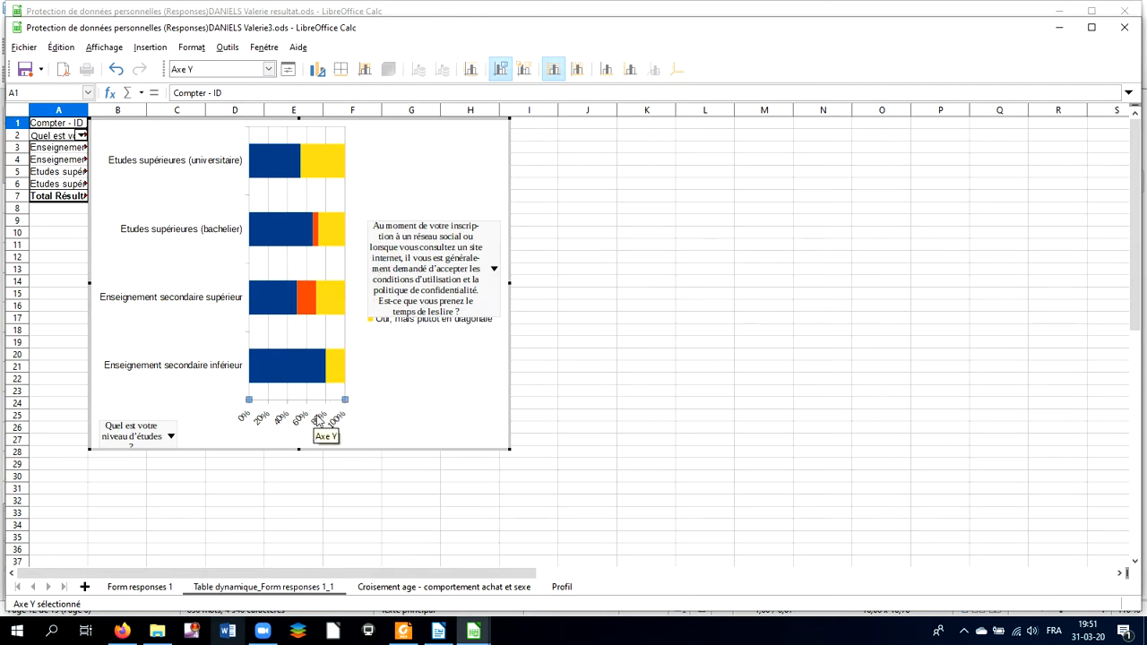
# Step: Widen the chart by extending its right edge to about column J
pyautogui.click(510, 283)
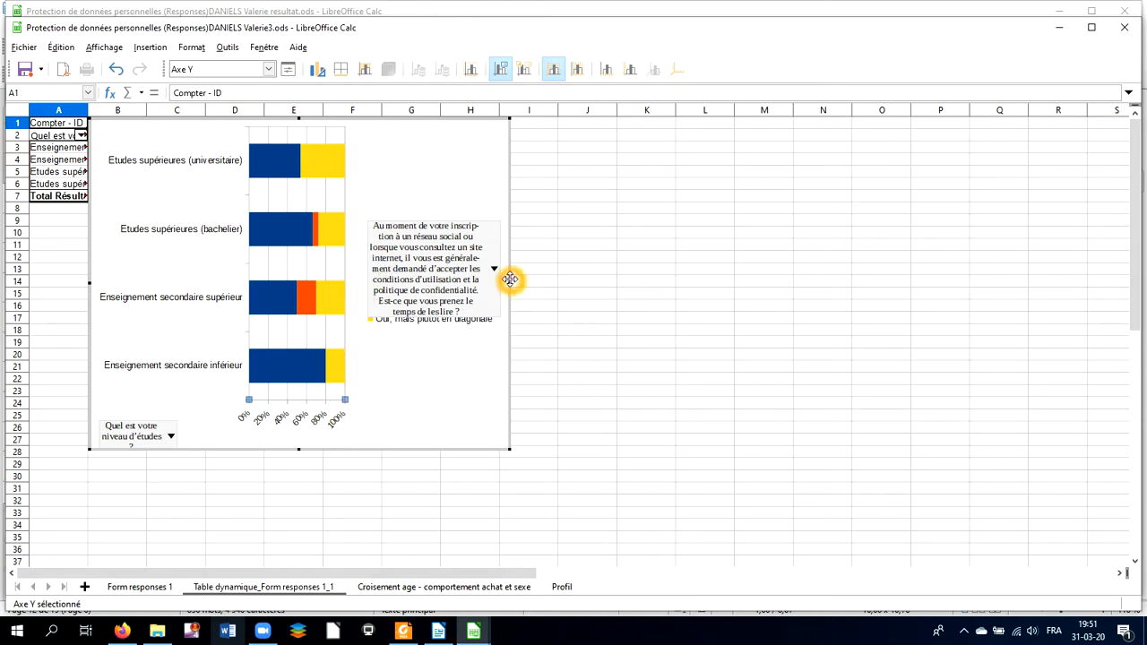
pyautogui.click(509, 285)
pyautogui.click(509, 281)
pyautogui.moveTo(510, 283); pyautogui.dragTo(598, 294)
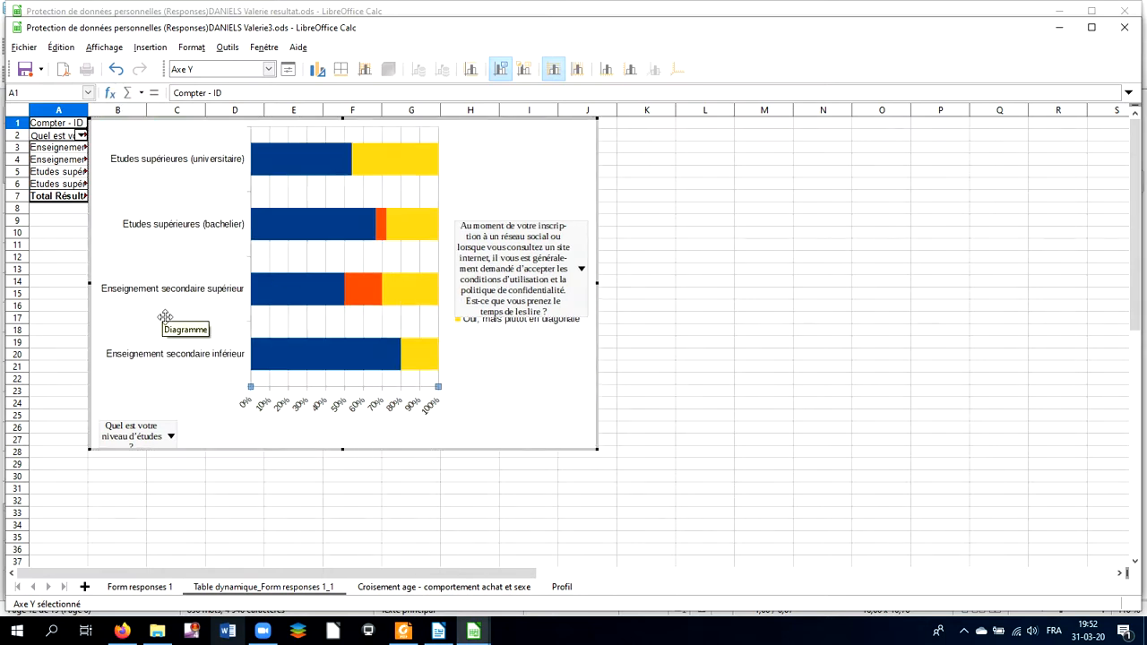
# Step: Leave chart editing and move the chart below the pivot table, starting at about row 9
pyautogui.click(170, 399)
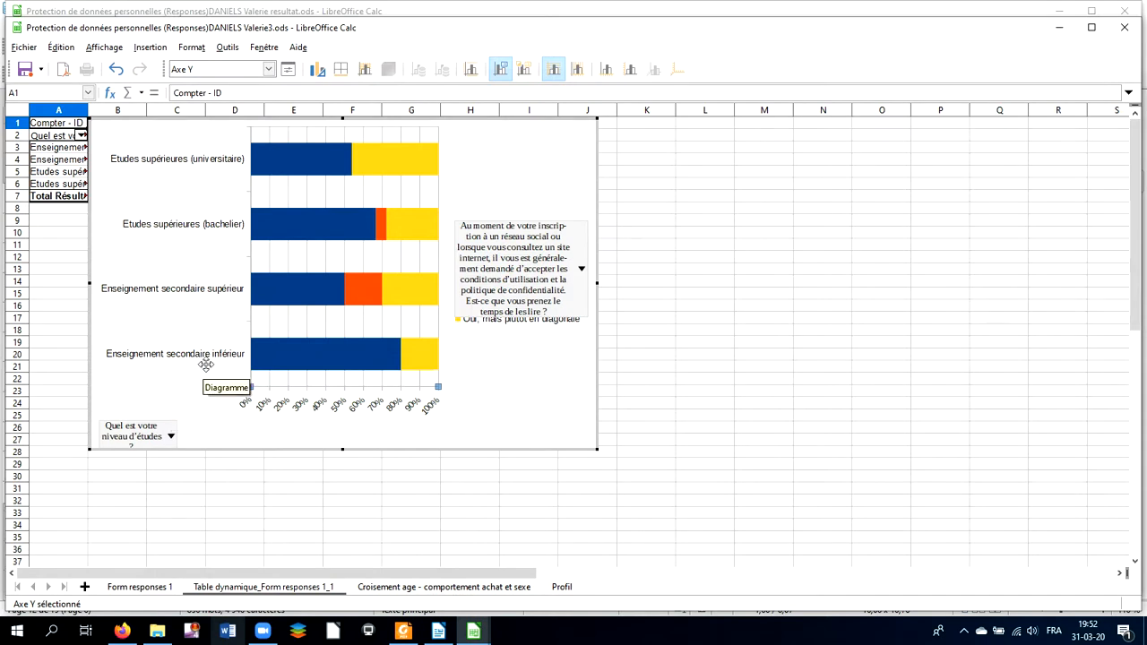
pyautogui.click(169, 144)
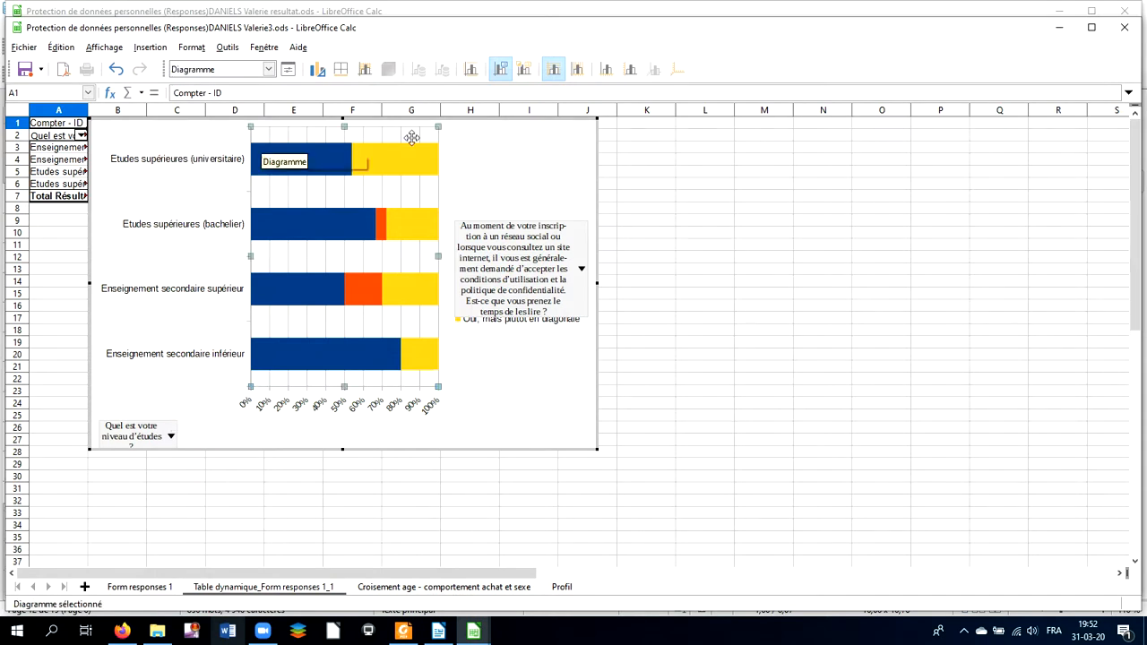
pyautogui.click(593, 155)
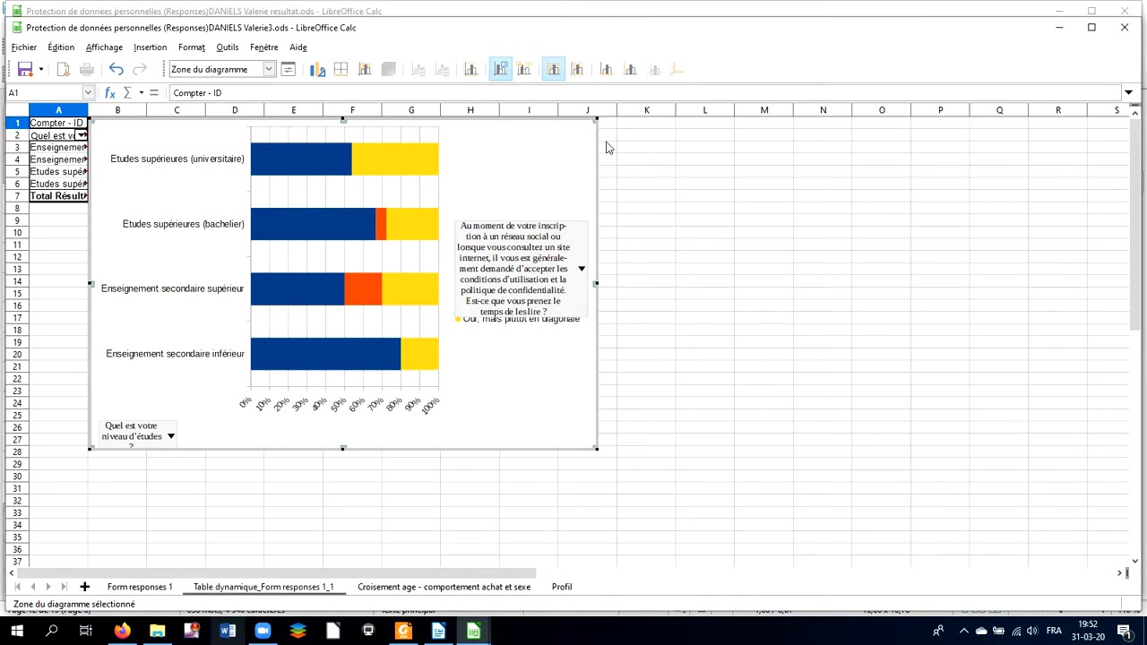
pyautogui.click(613, 146)
pyautogui.click(551, 169)
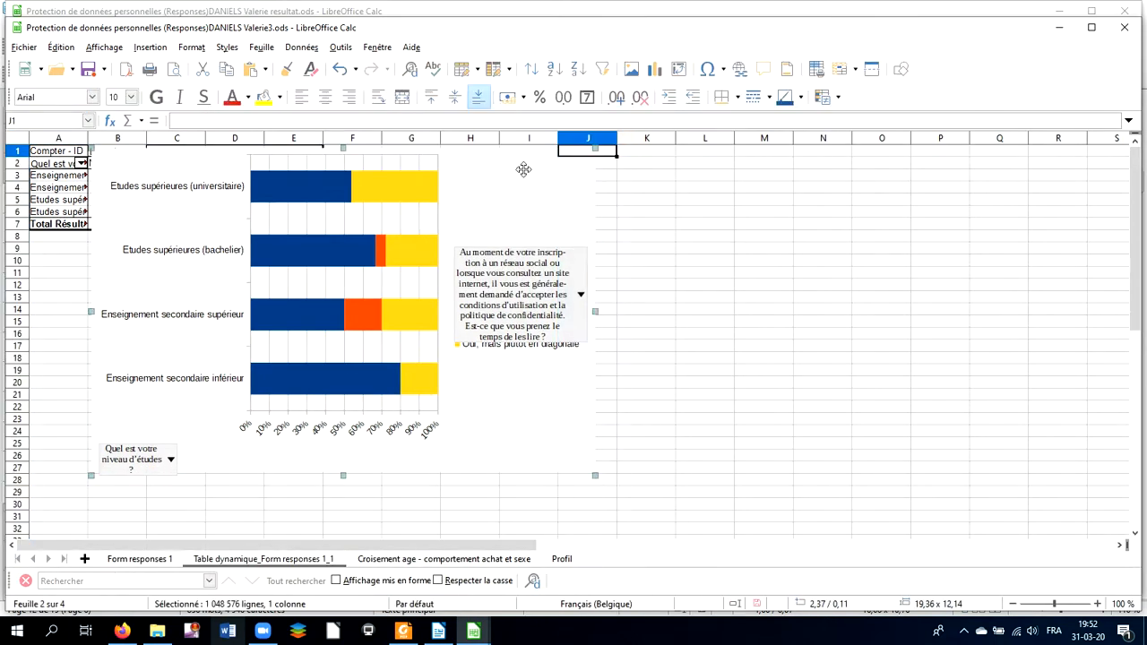
pyautogui.moveTo(515, 175); pyautogui.dragTo(431, 296)
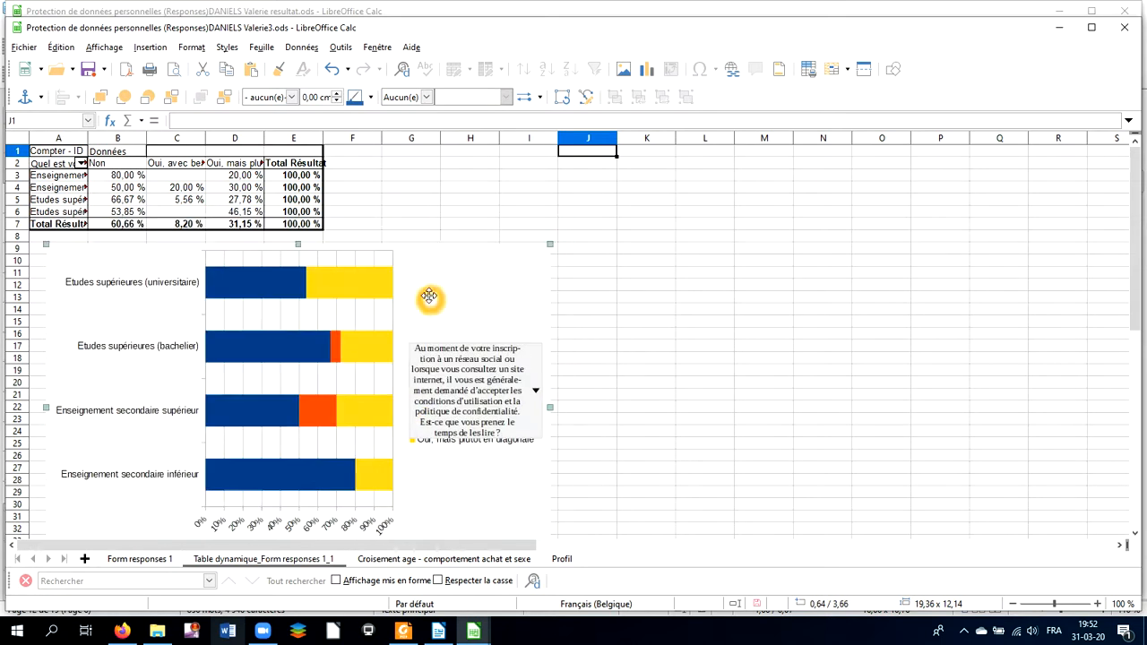
# Step: Widen column A to about twice its width so more of the education level labels can be read
pyautogui.click(427, 204)
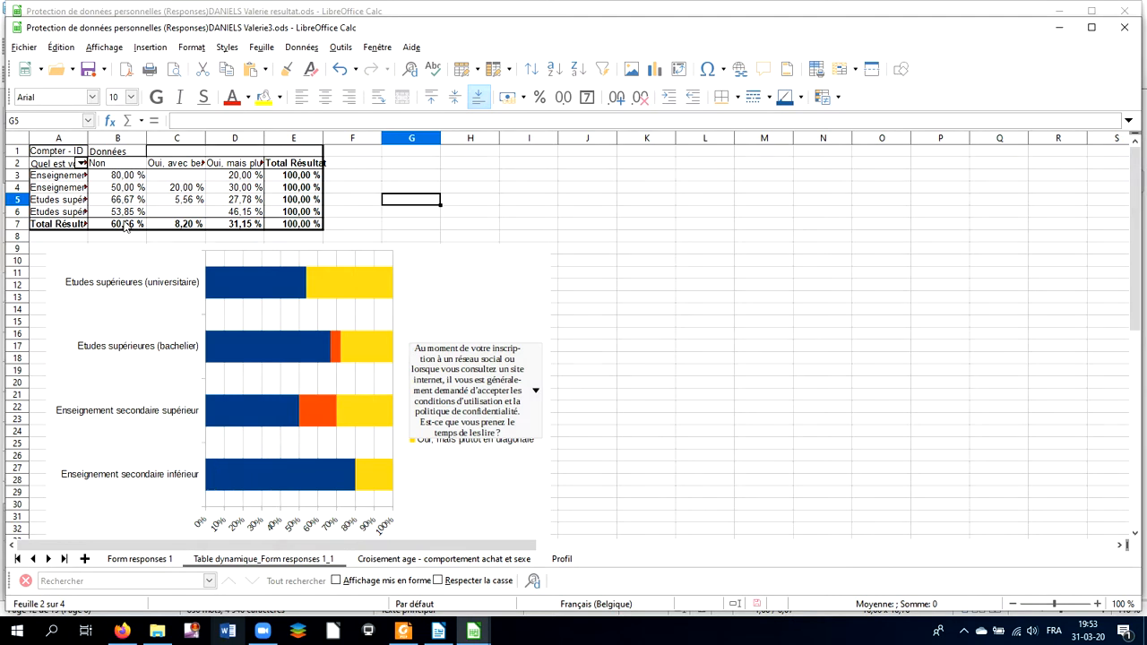
pyautogui.click(127, 175)
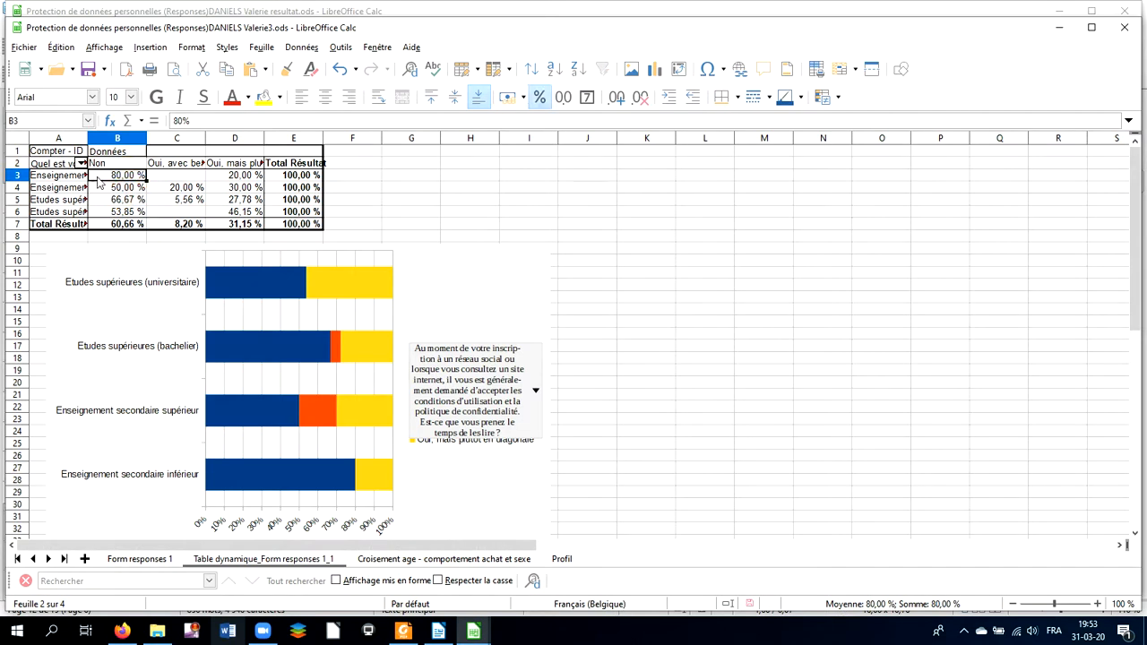
pyautogui.moveTo(89, 137); pyautogui.dragTo(158, 135)
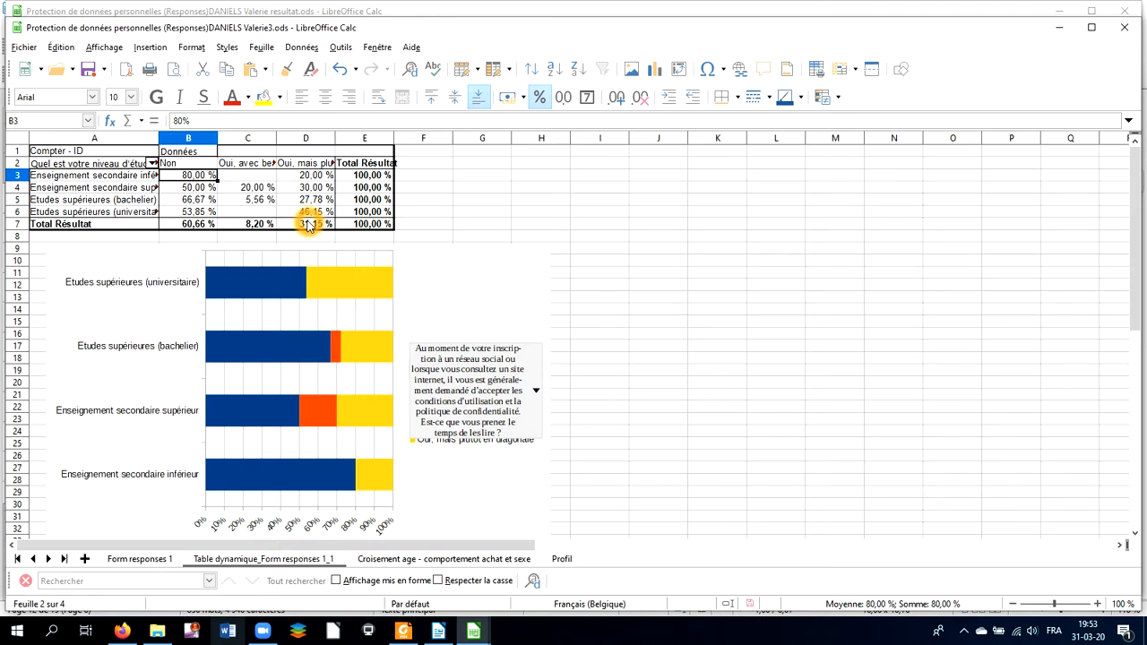
# Step: Copy the stacked bar chart and go to section B.3, Questions portant sur mes hypothèses de travail, in the LibreOffice Writer report
pyautogui.click(184, 261)
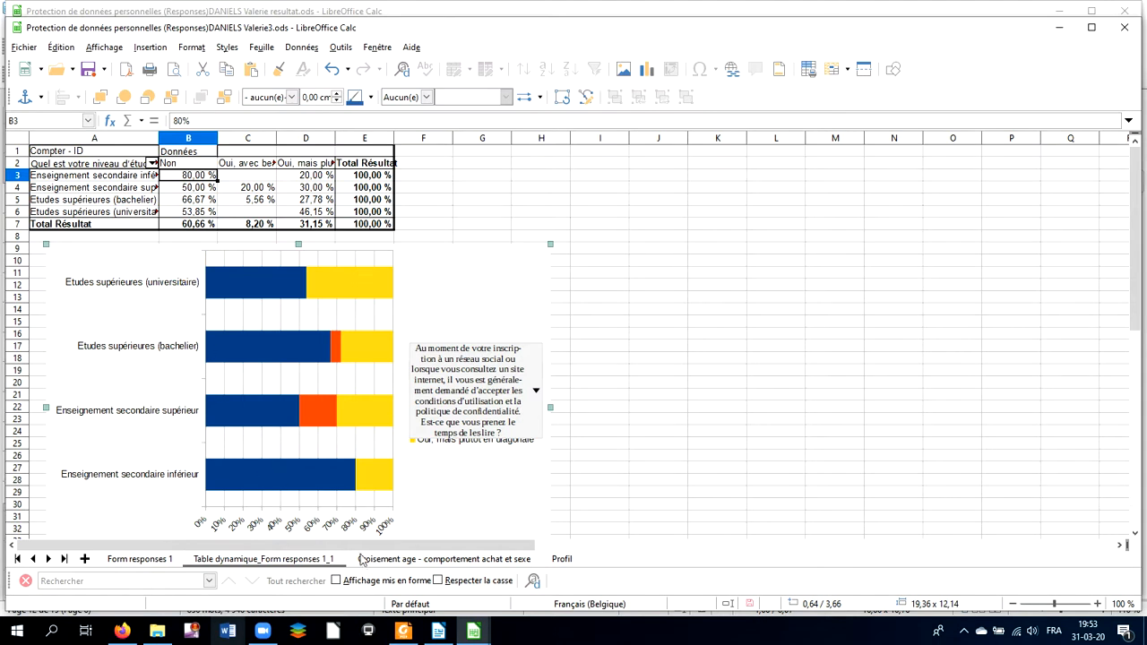
pyautogui.click(437, 631)
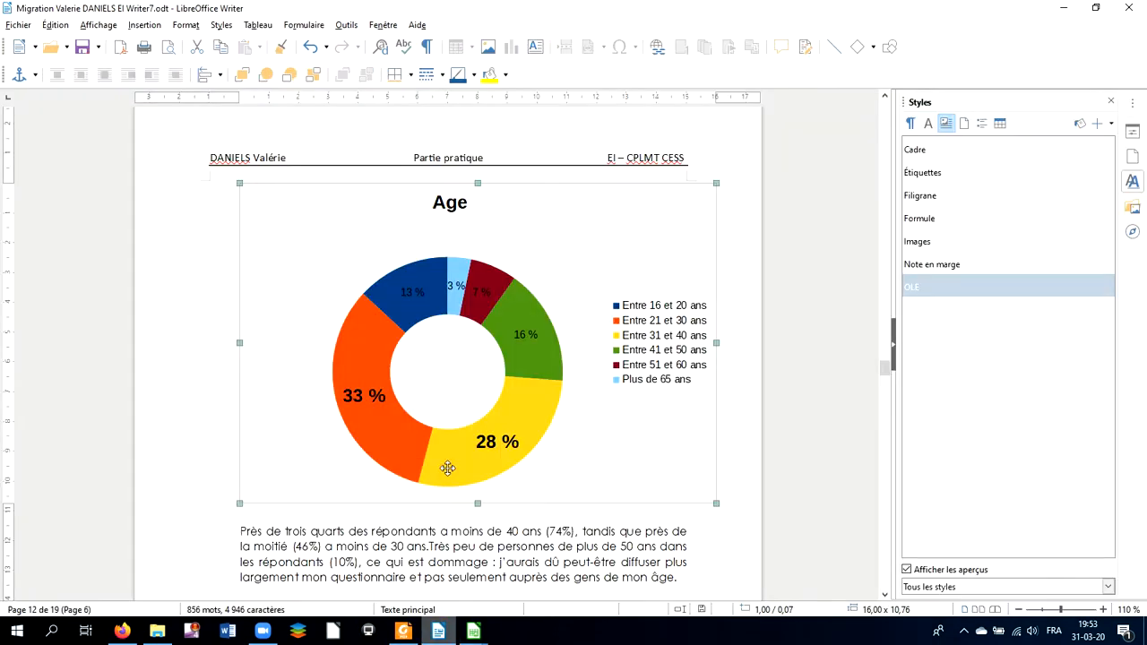
pyautogui.scroll(-5, 446, 457)
pyautogui.scroll(-10, 446, 455)
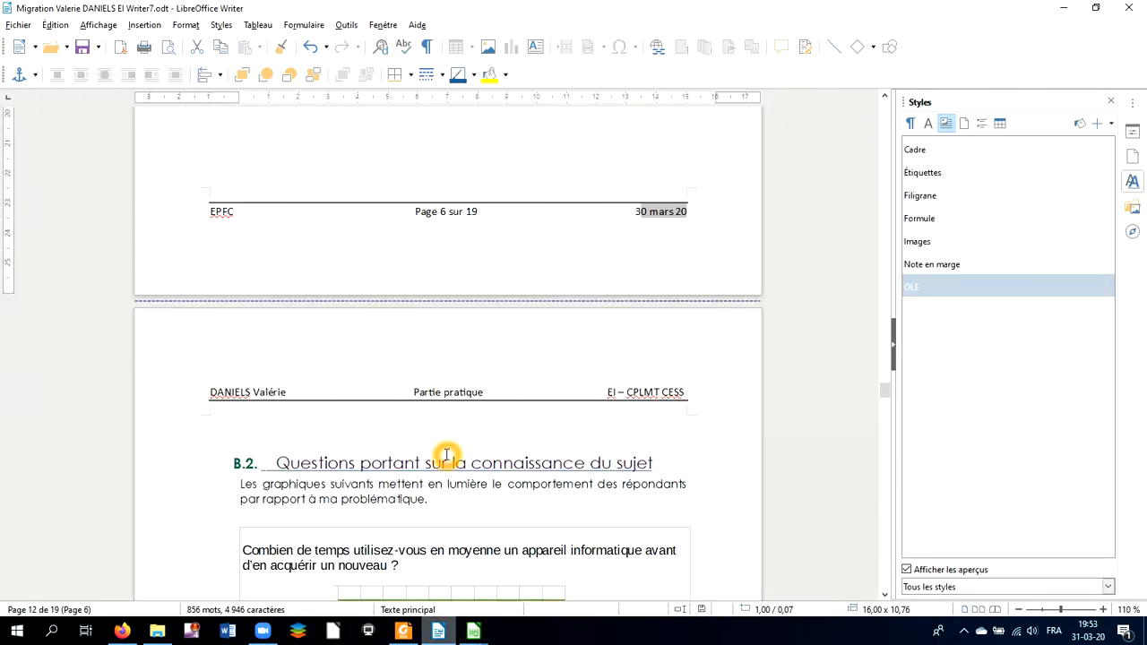
pyautogui.scroll(-7, 447, 450)
pyautogui.click(440, 421)
pyautogui.click(441, 420)
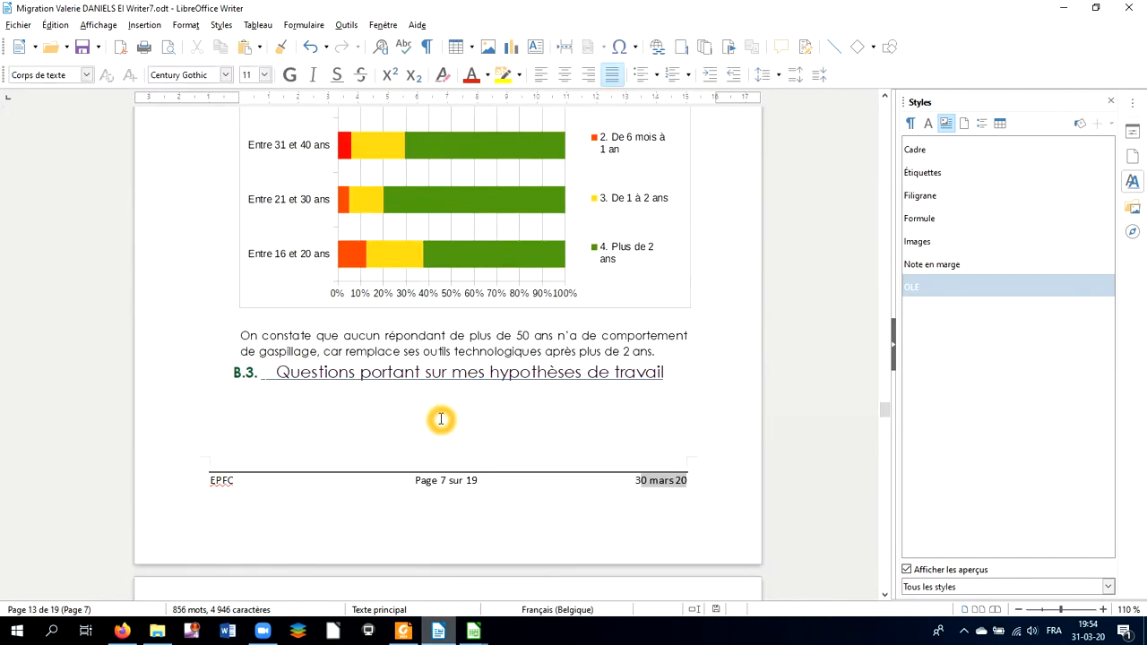
# Step: Insert a page break after the paragraph above the B.3 heading so that section B.3 starts on a new page
pyautogui.click(680, 372)
pyautogui.click(684, 350)
pyautogui.hotkey('ctrl', 'Return')
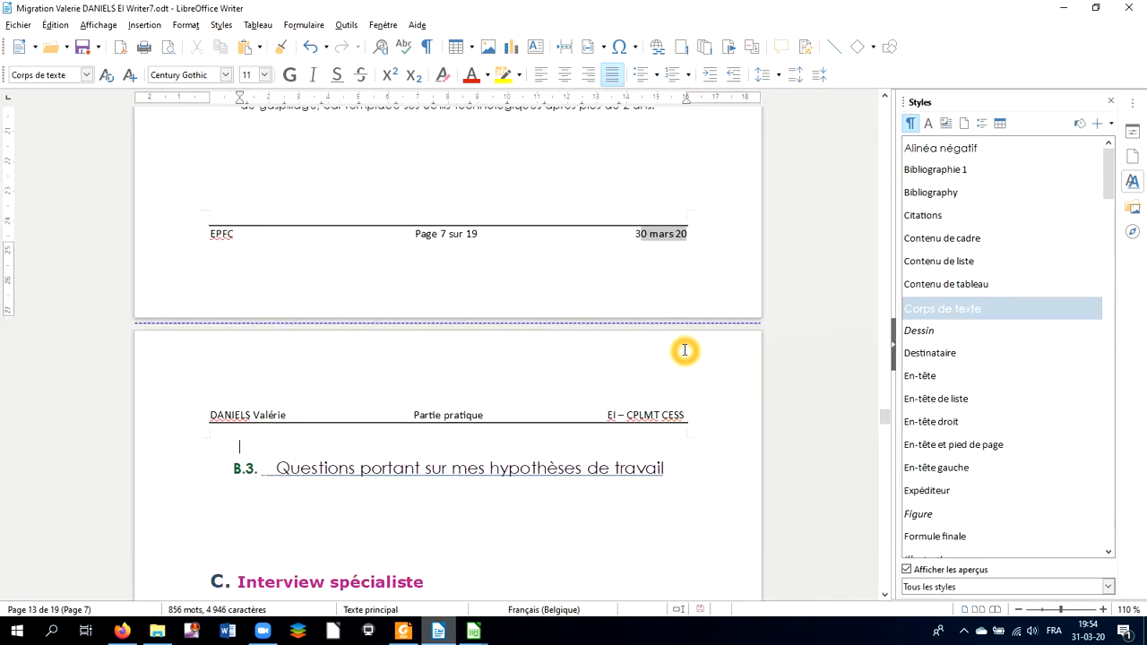
# Step: Paste the copied chart below the heading Questions portant sur mes hypothèses de travail
pyautogui.click(561, 481)
pyautogui.click(559, 488)
pyautogui.hotkey('ctrl', 'v')
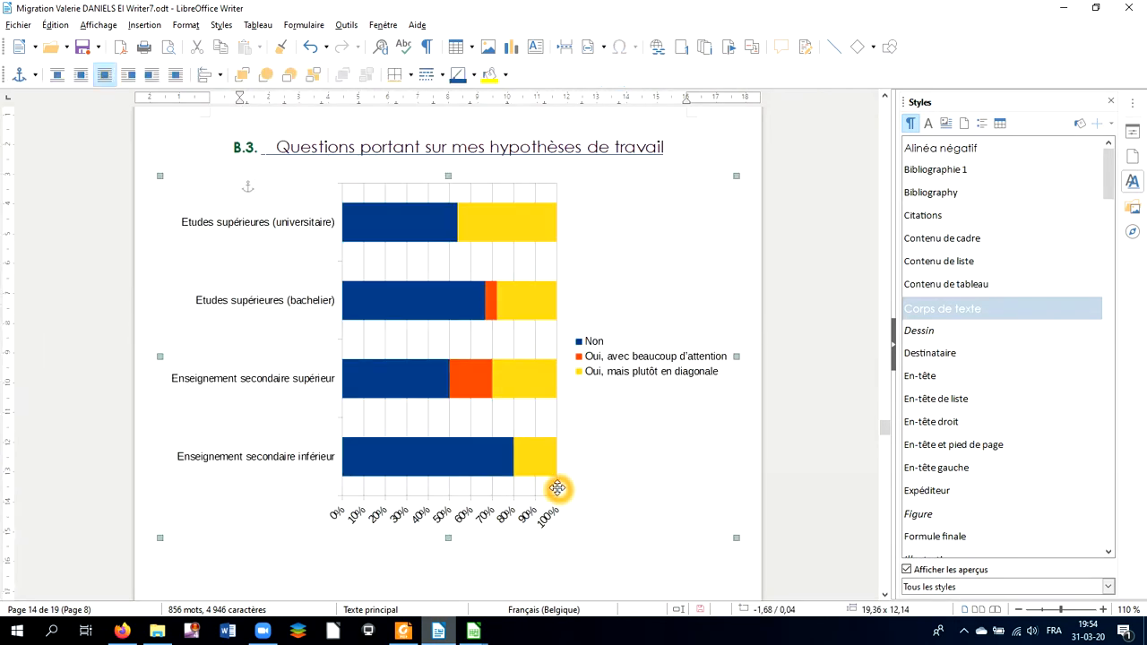
pyautogui.click(580, 315)
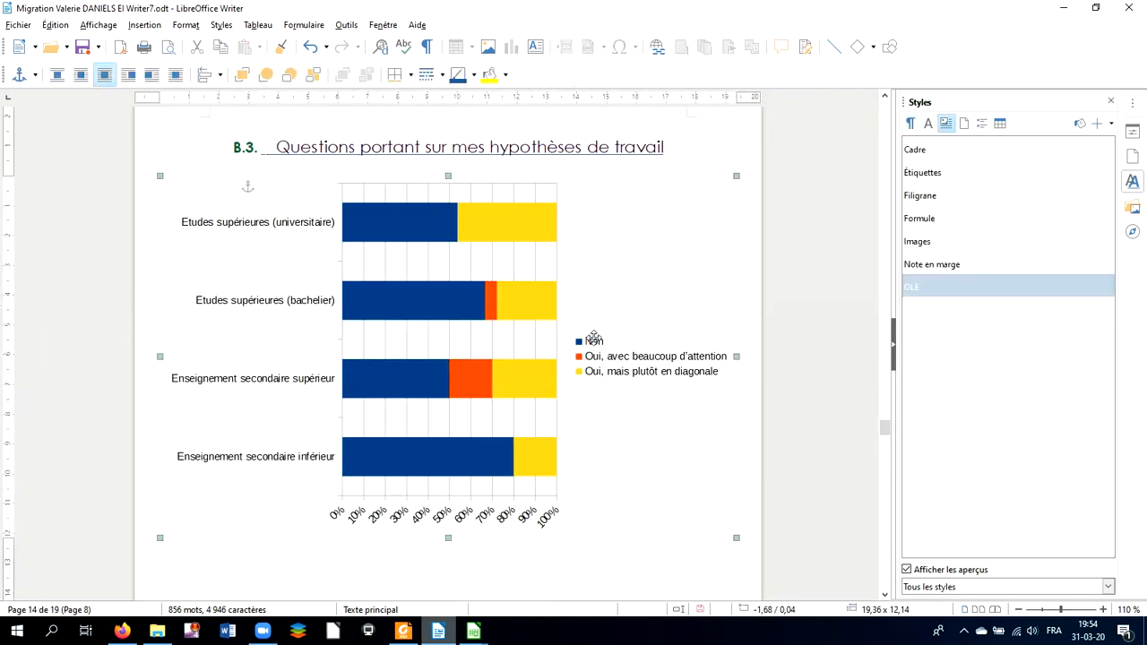
pyautogui.click(591, 323)
pyautogui.click(573, 434)
pyautogui.click(506, 435)
pyautogui.click(489, 535)
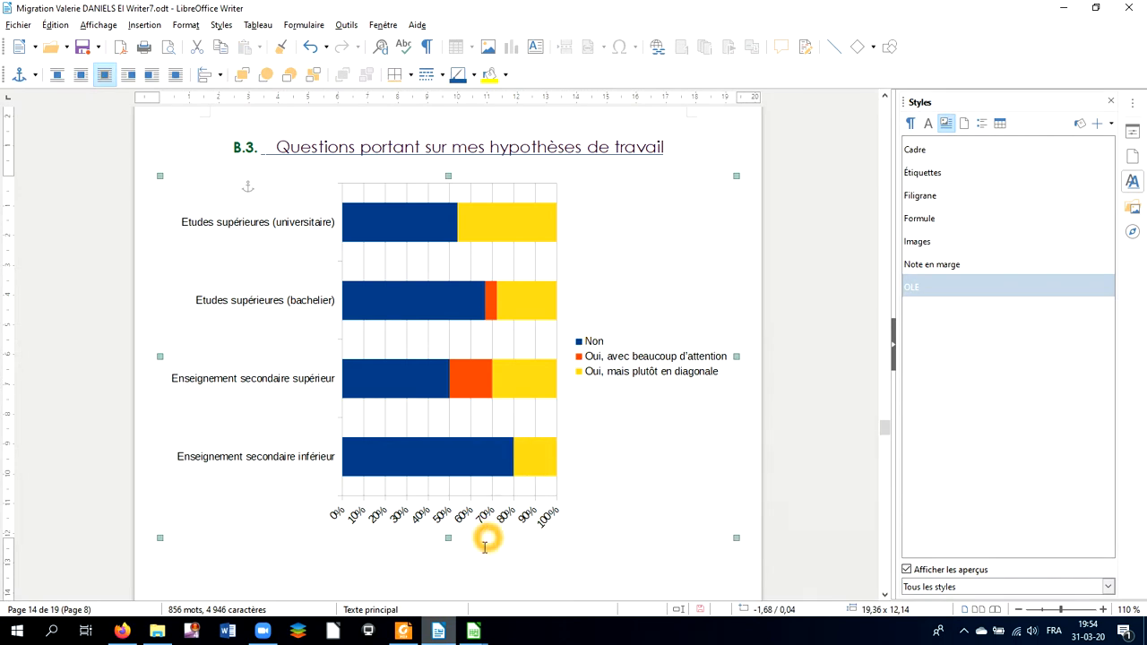
# Step: Anchor the pasted chart as a character and scale it down proportionally to about 15.8 × 9.9 cm so it fits within the page
pyautogui.click(499, 383)
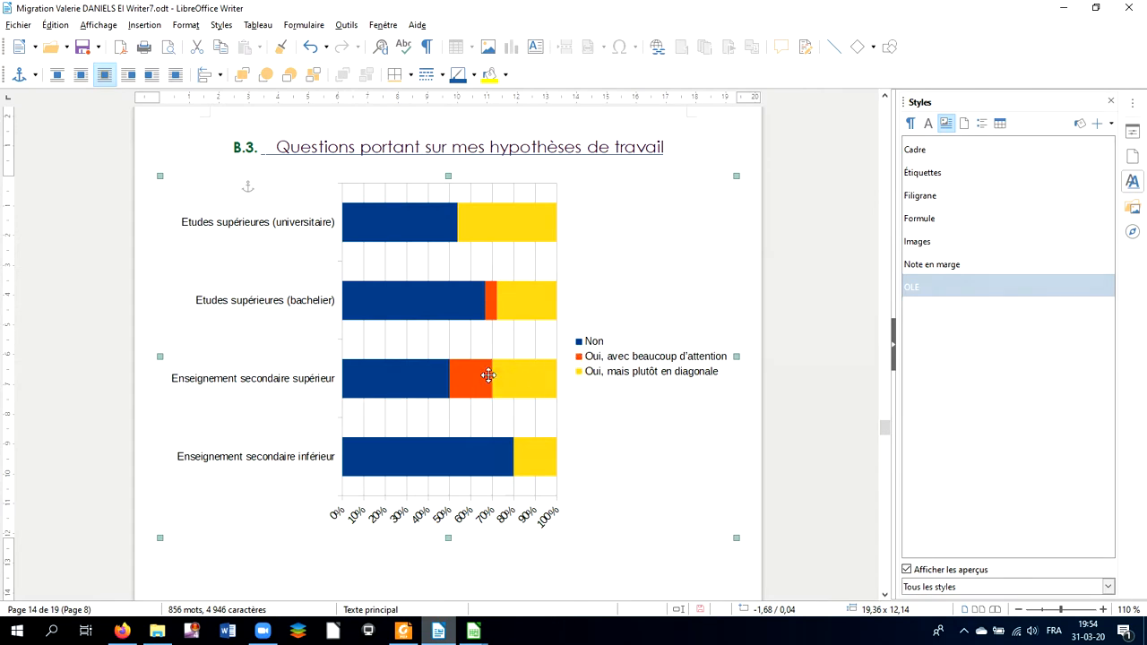
pyautogui.rightClick(491, 305)
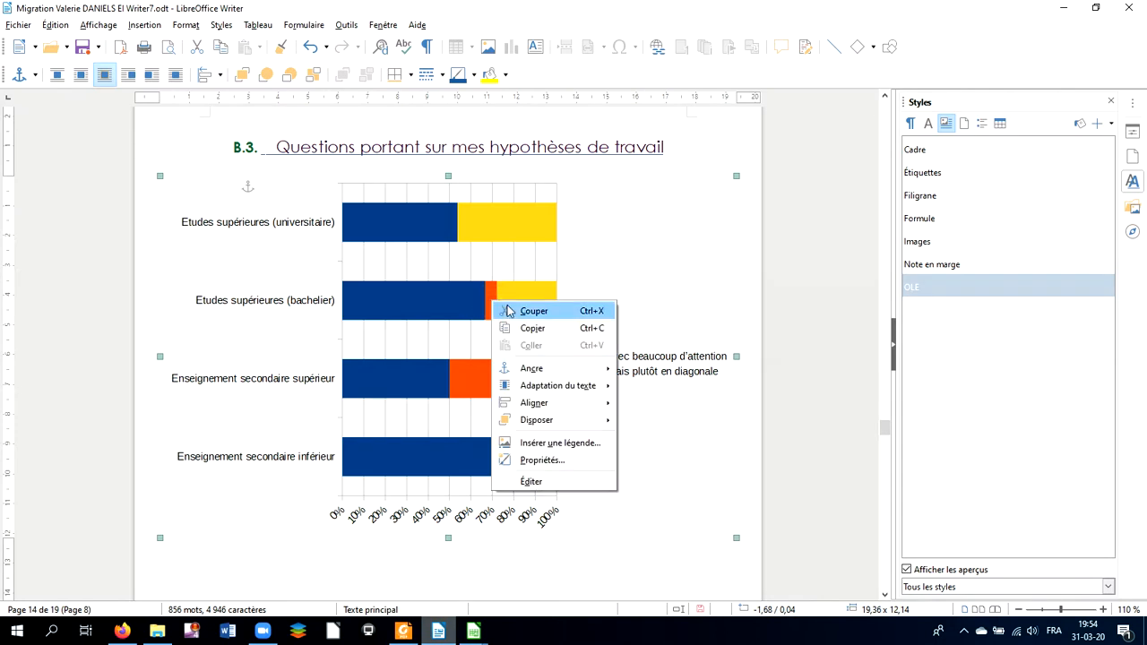
pyautogui.moveTo(551, 369)
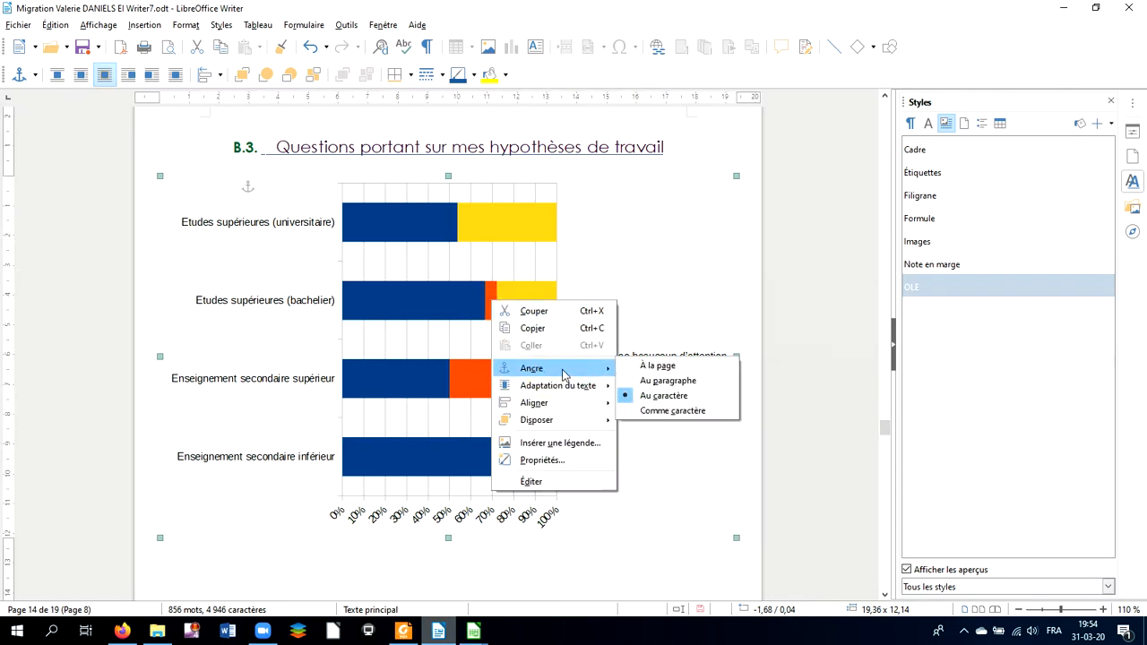
pyautogui.click(651, 414)
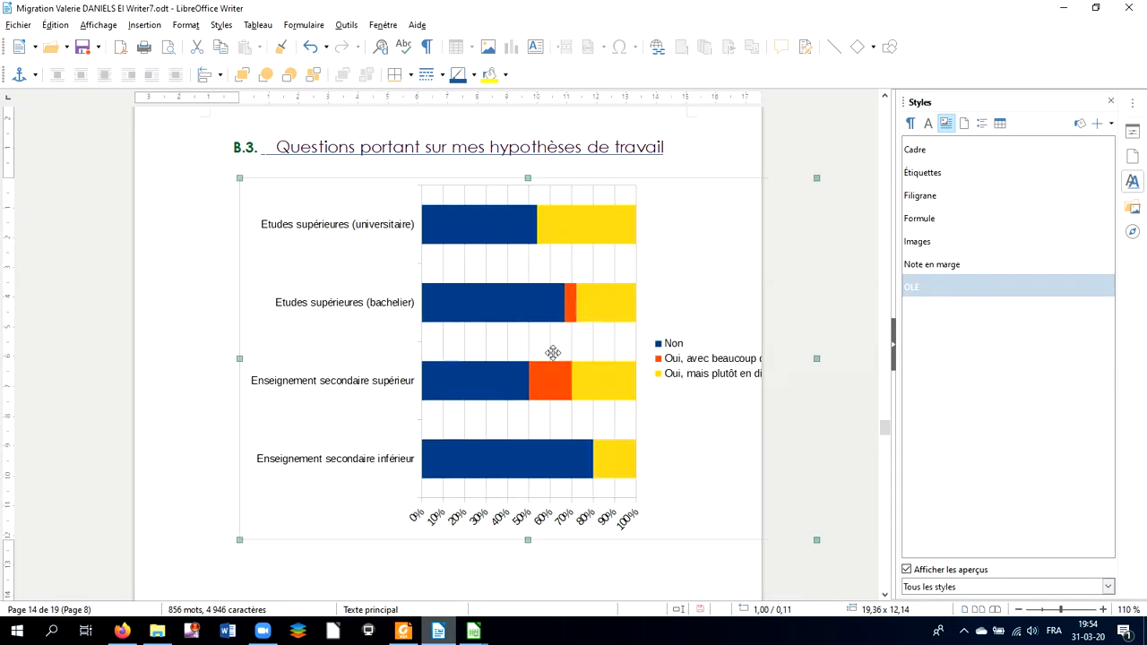
pyautogui.click(244, 181)
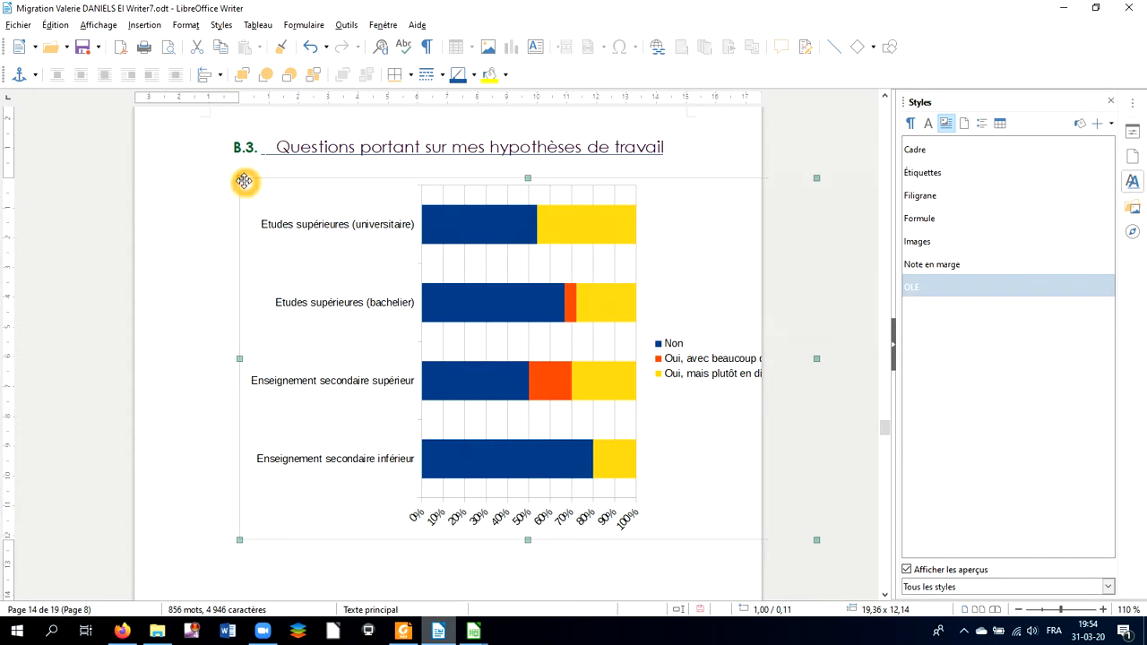
pyautogui.moveTo(244, 180); pyautogui.dragTo(354, 260)
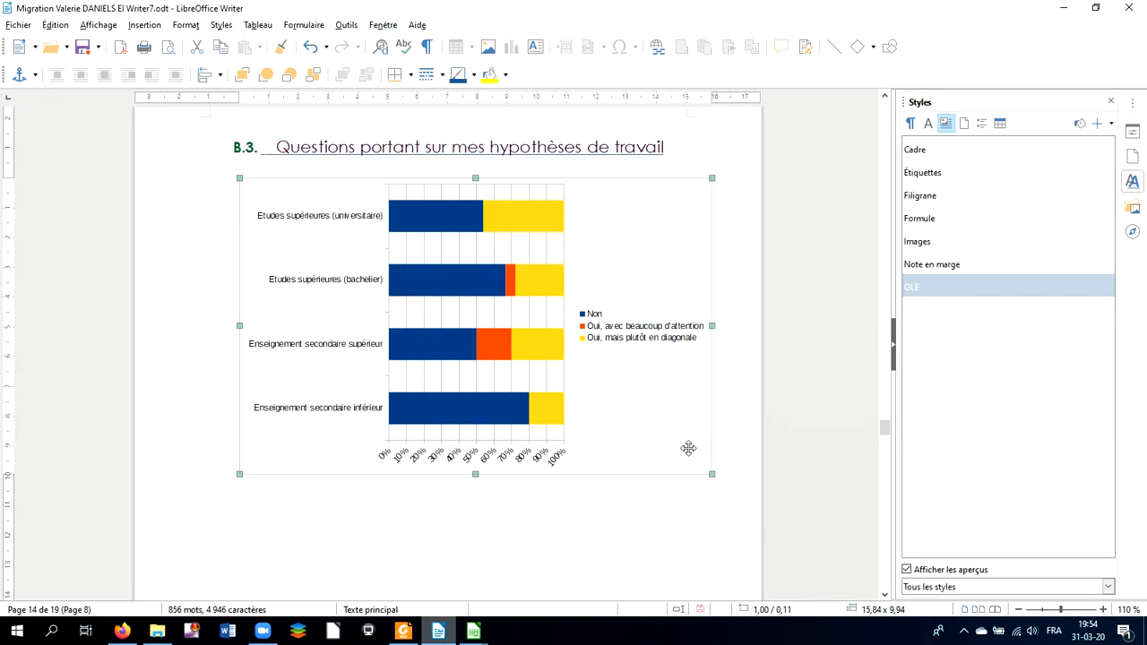
# Step: Open the chart for editing and format the numbers on its percentage axis as Pourcentage with 0 decimals
pyautogui.click(543, 463)
pyautogui.click(537, 456)
pyautogui.click(536, 456)
pyautogui.doubleClick(537, 456)
pyautogui.click(516, 439)
pyautogui.rightClick(514, 440)
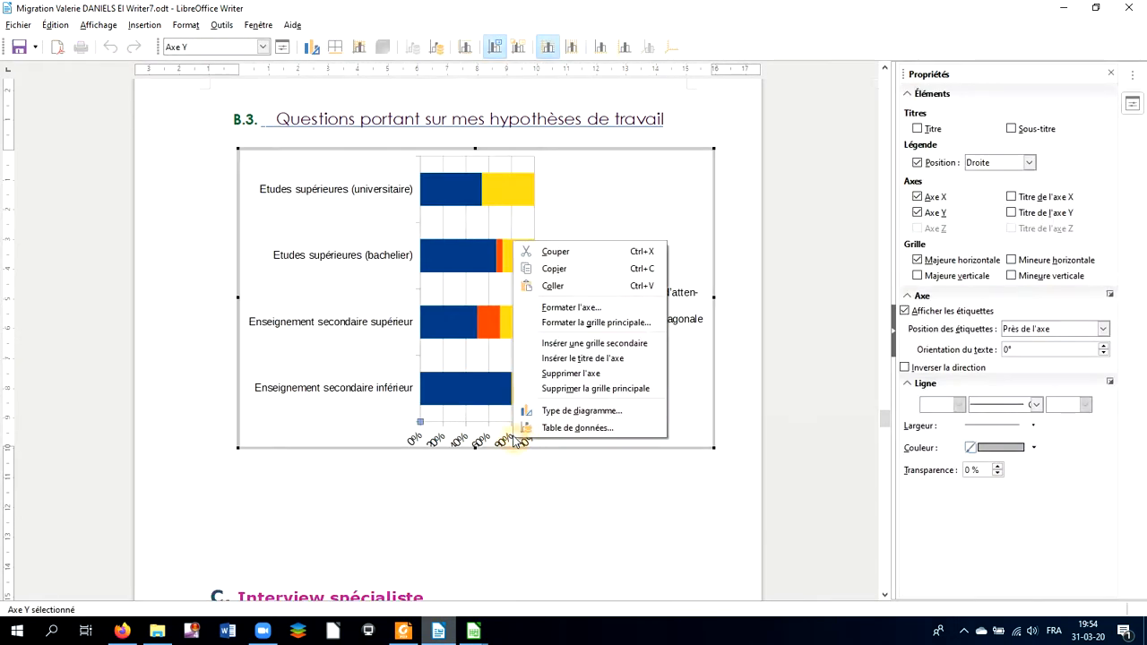
pyautogui.click(556, 310)
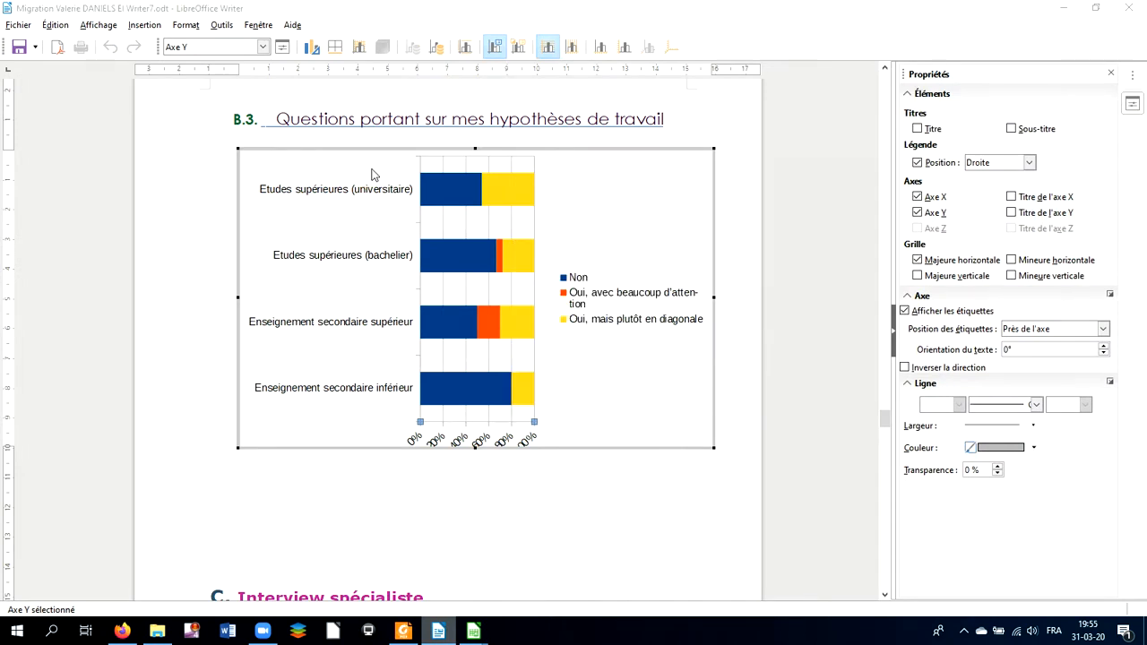
pyautogui.click(421, 236)
pyautogui.click(485, 347)
pyautogui.click(506, 366)
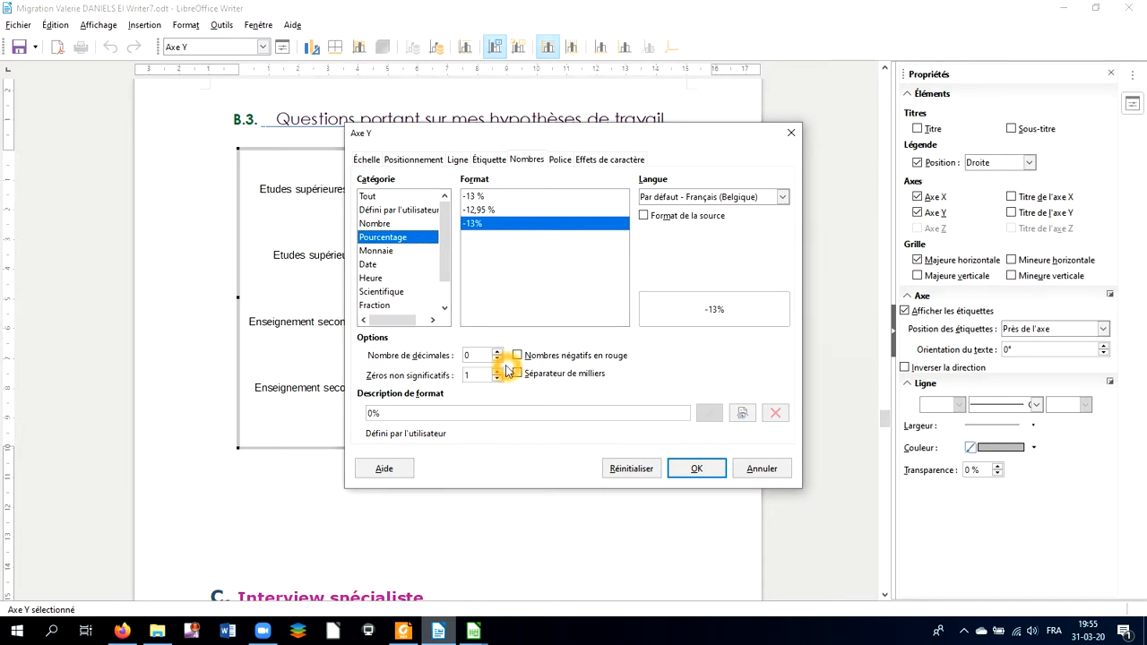
# Step: Set the font size of the percentage axis labels to 9 pt and apply the axis formatting
pyautogui.click(560, 160)
pyautogui.click(781, 213)
pyautogui.click(781, 214)
pyautogui.click(766, 221)
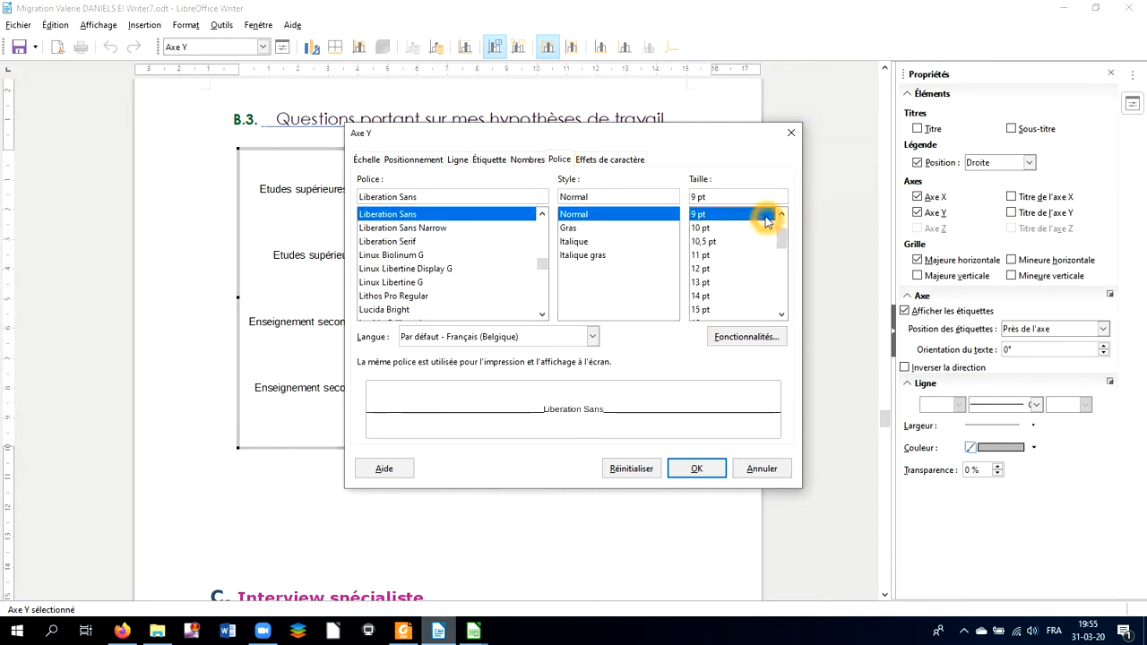
pyautogui.click(706, 467)
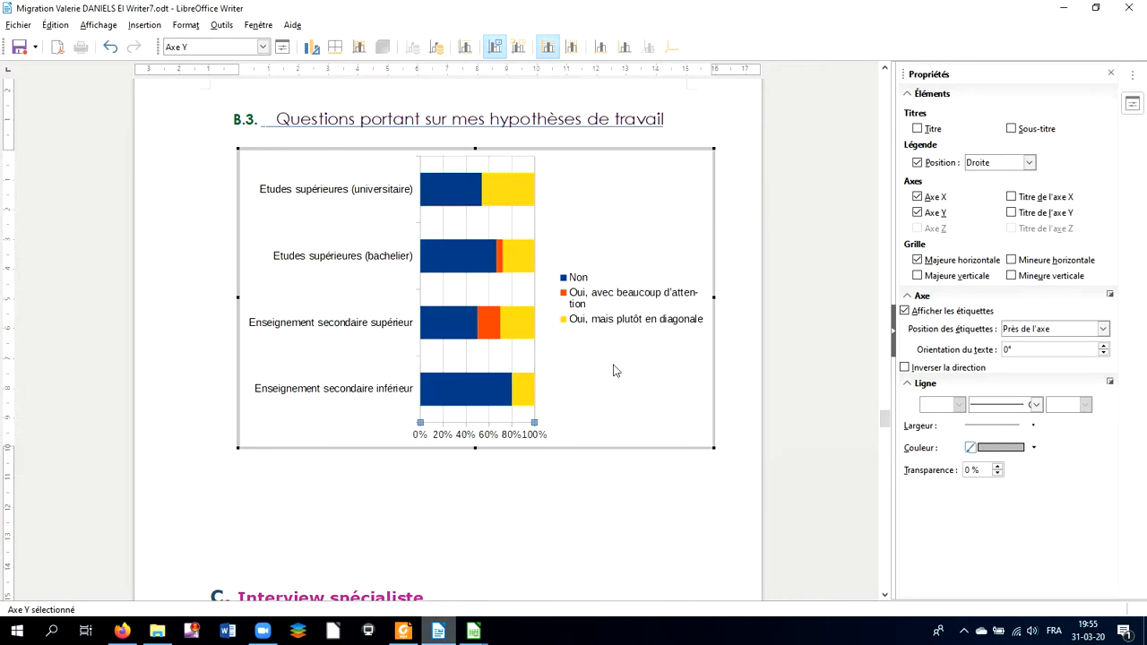
# Step: Move the chart legend to the position En bas, below the bars
pyautogui.click(595, 311)
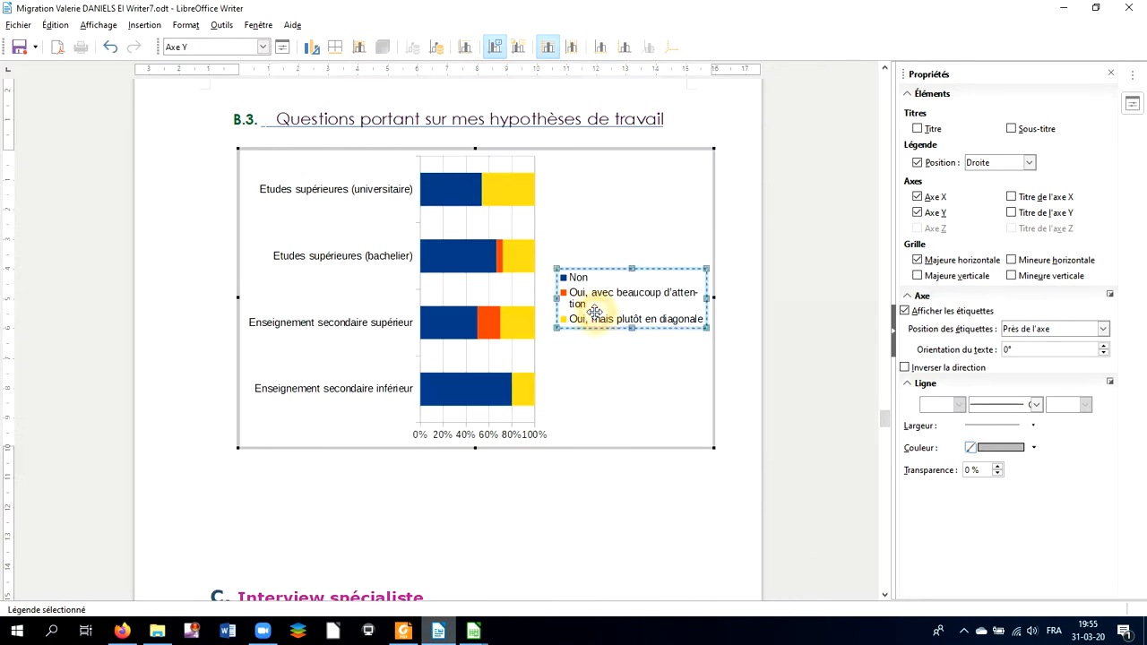
pyautogui.click(595, 311)
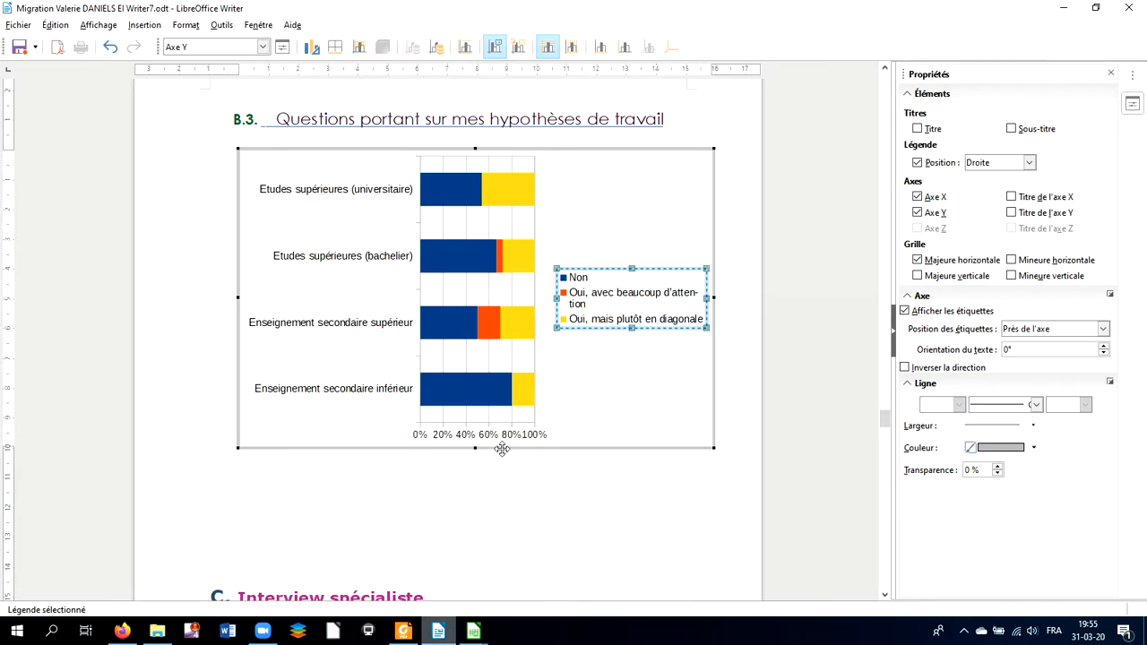
pyautogui.click(567, 309)
pyautogui.click(142, 26)
pyautogui.click(155, 28)
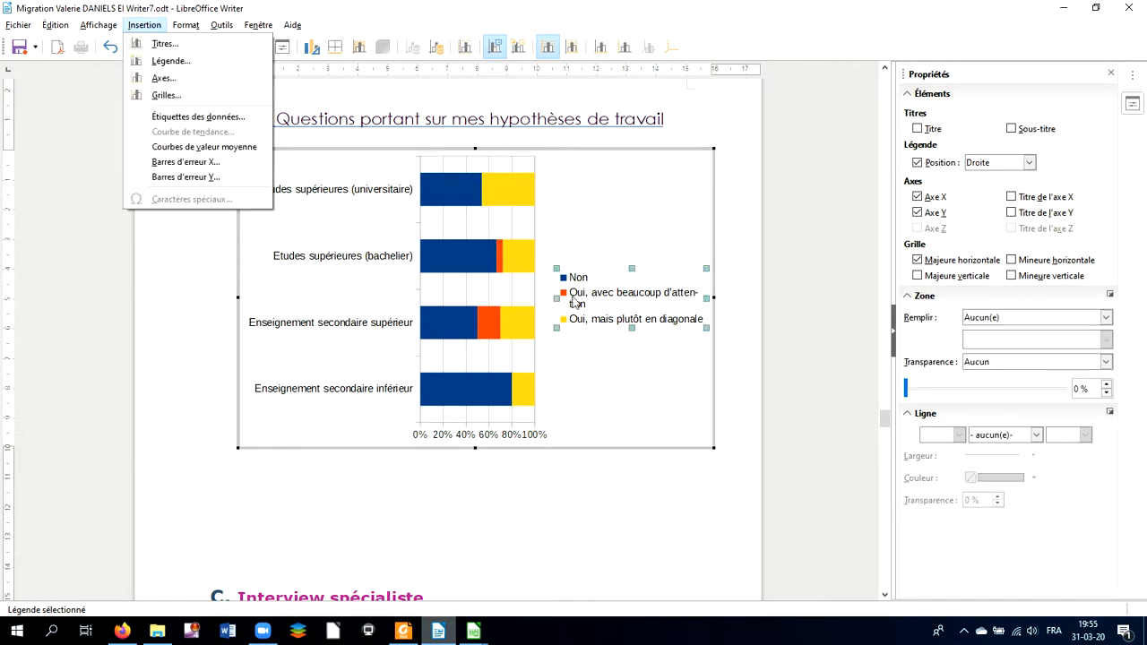
pyautogui.click(170, 61)
pyautogui.click(522, 339)
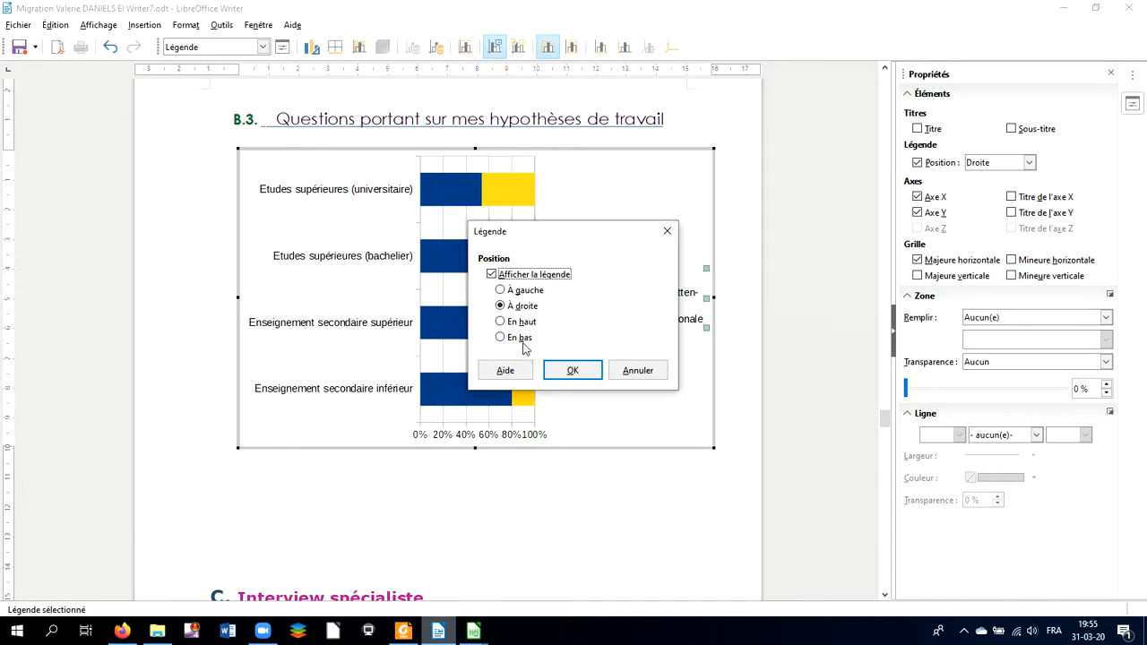
pyautogui.click(565, 374)
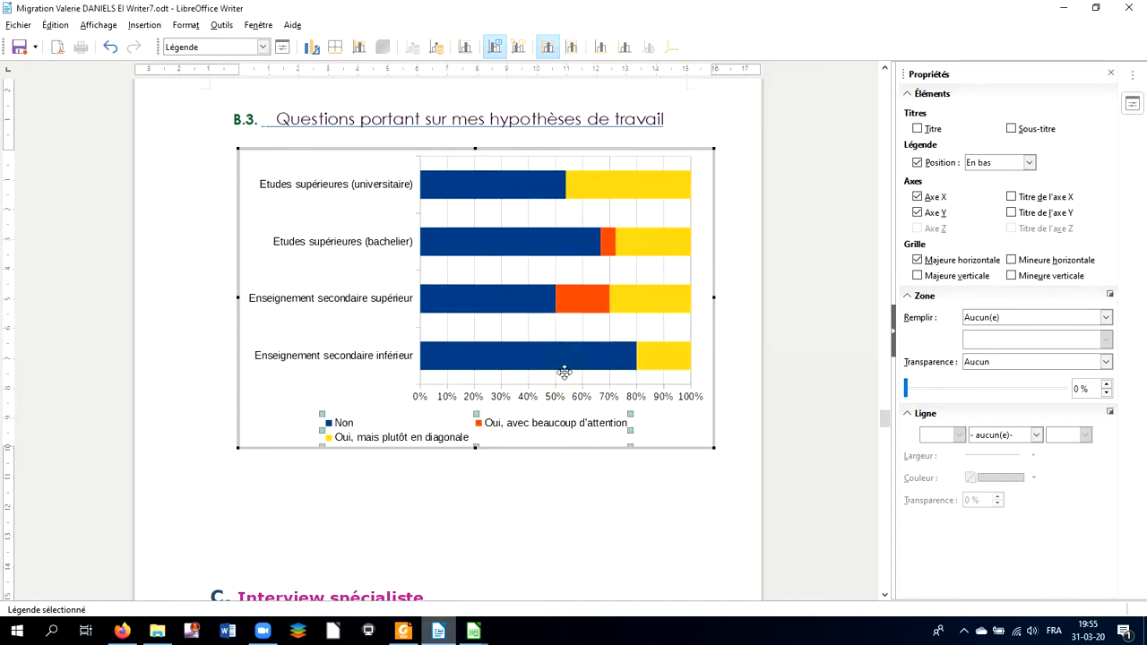
# Step: Change the fill colour of the data series "Oui, avec beaucoup d'attention" from the recent colours to bright green
pyautogui.click(474, 451)
pyautogui.click(607, 248)
pyautogui.click(607, 247)
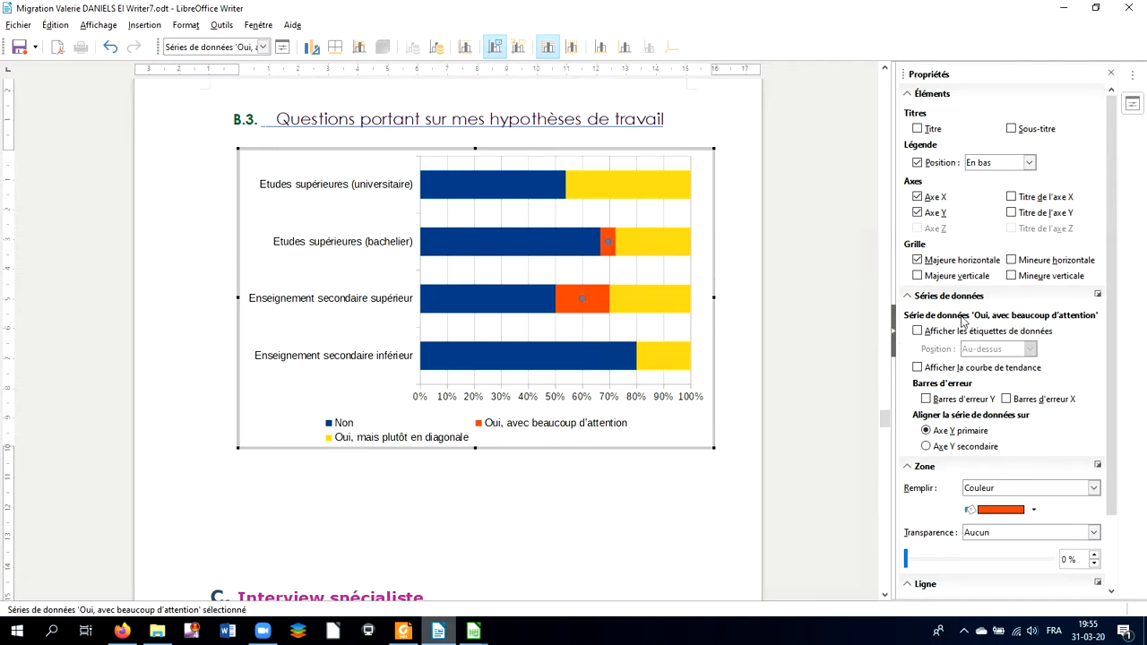
pyautogui.click(1035, 510)
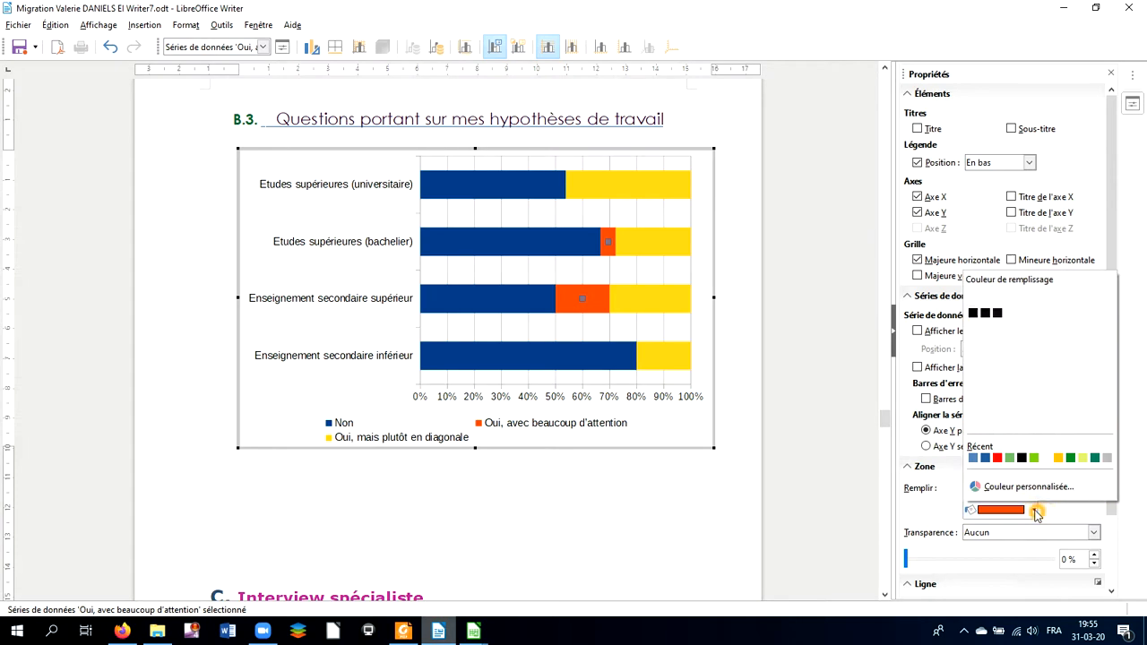
pyautogui.click(1036, 465)
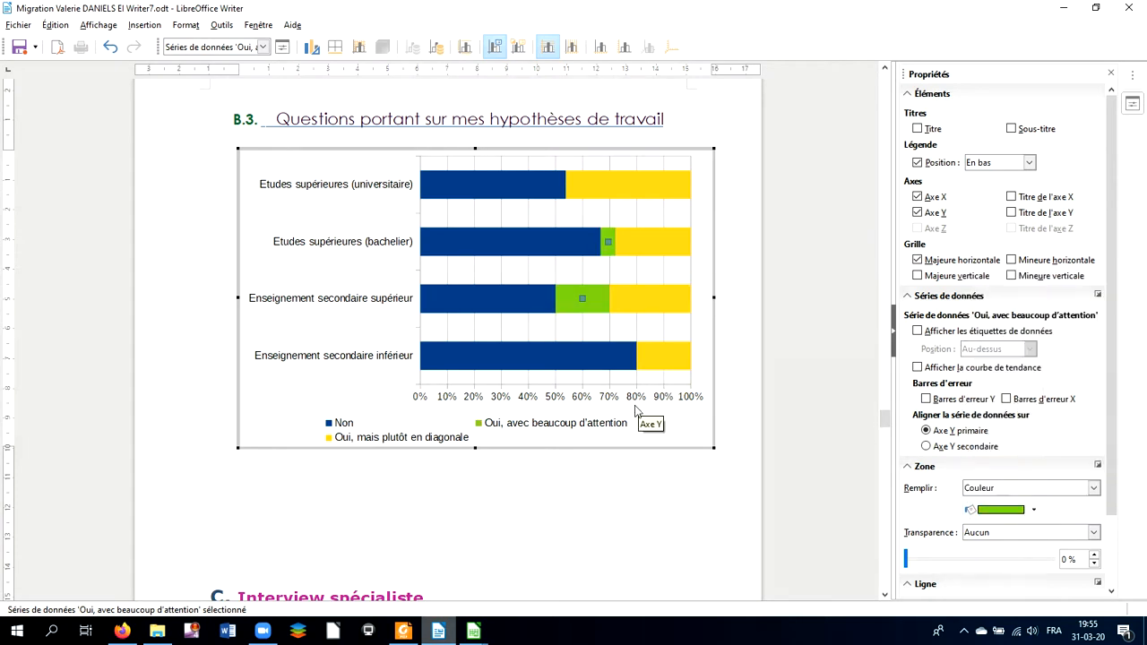
pyautogui.click(494, 443)
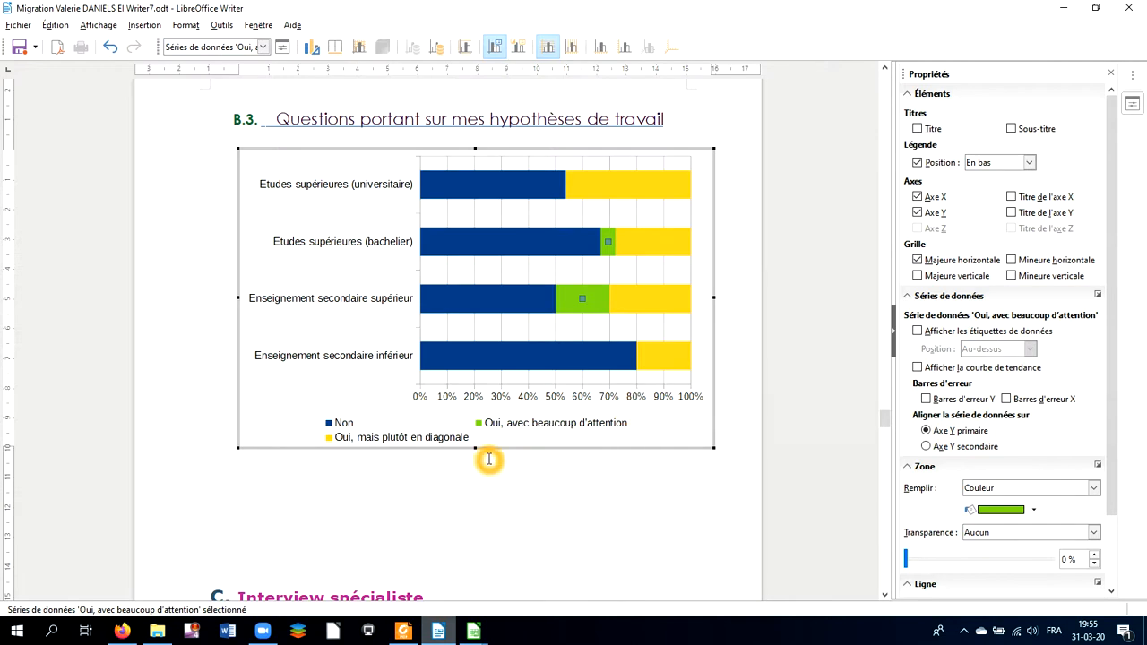